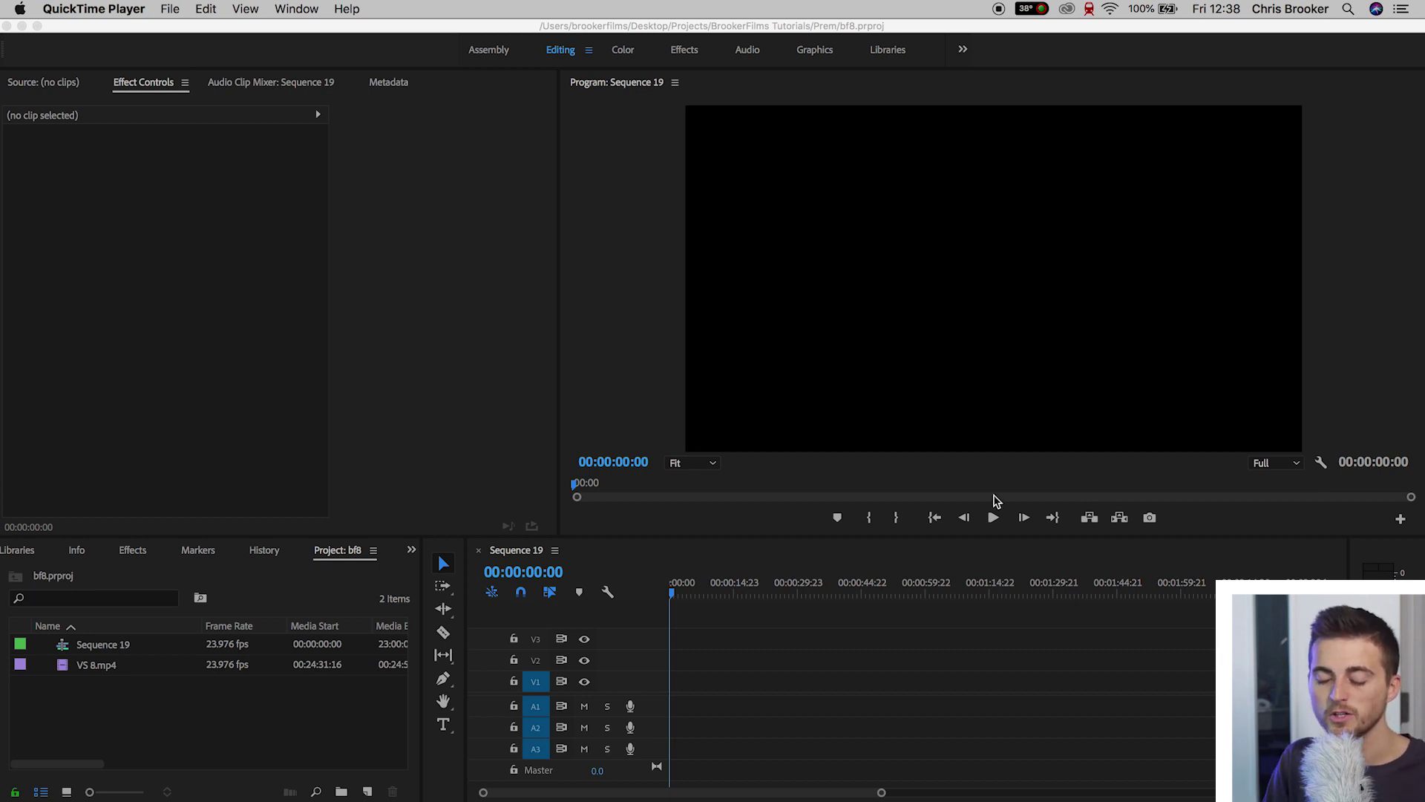
# Create a new legacy title with its default name and type SUBSCRIBE on the canvas.
pyautogui.click(811, 626)
pyautogui.click(165, 8)
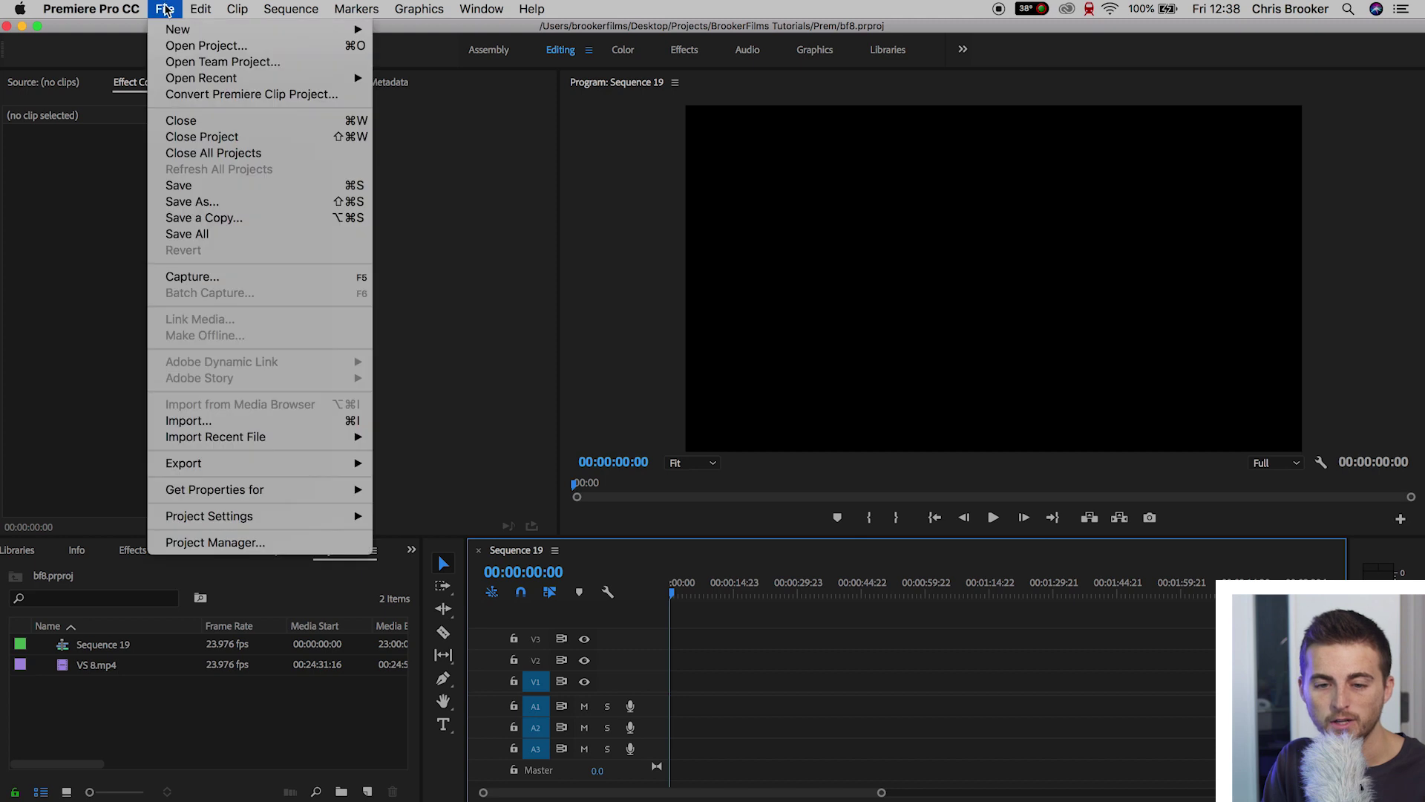
pyautogui.moveTo(173, 31)
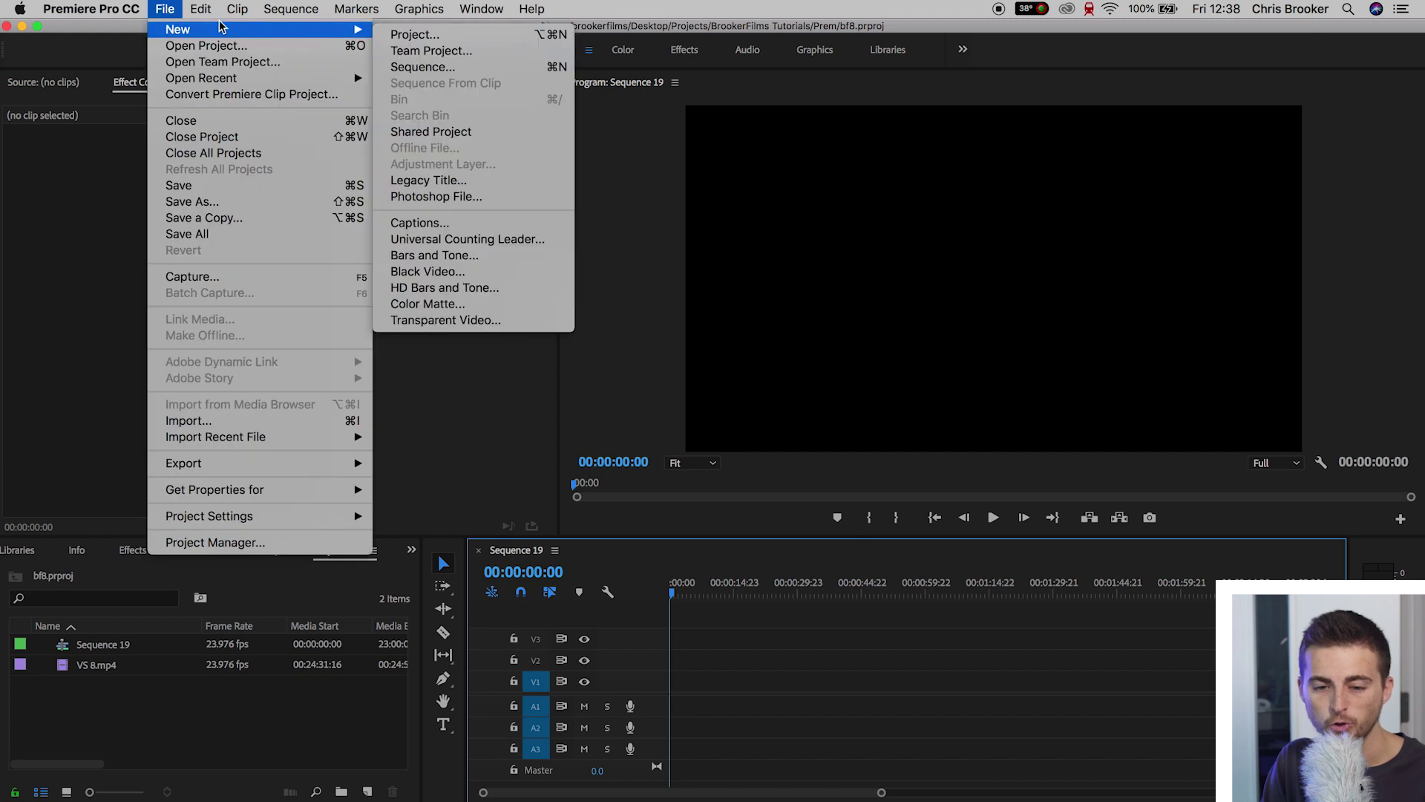
pyautogui.click(419, 180)
pyautogui.press('Return')
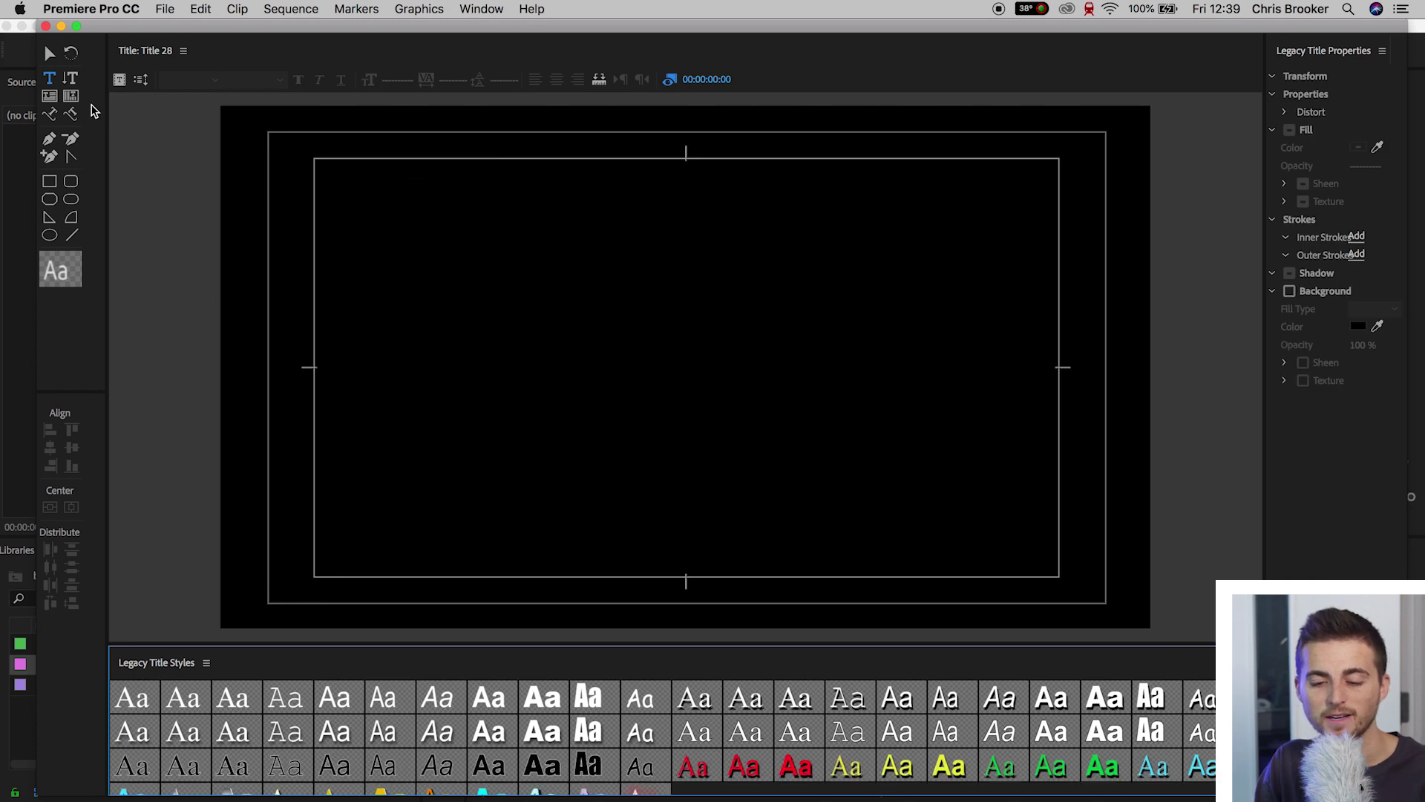
pyautogui.click(50, 78)
pyautogui.click(385, 239)
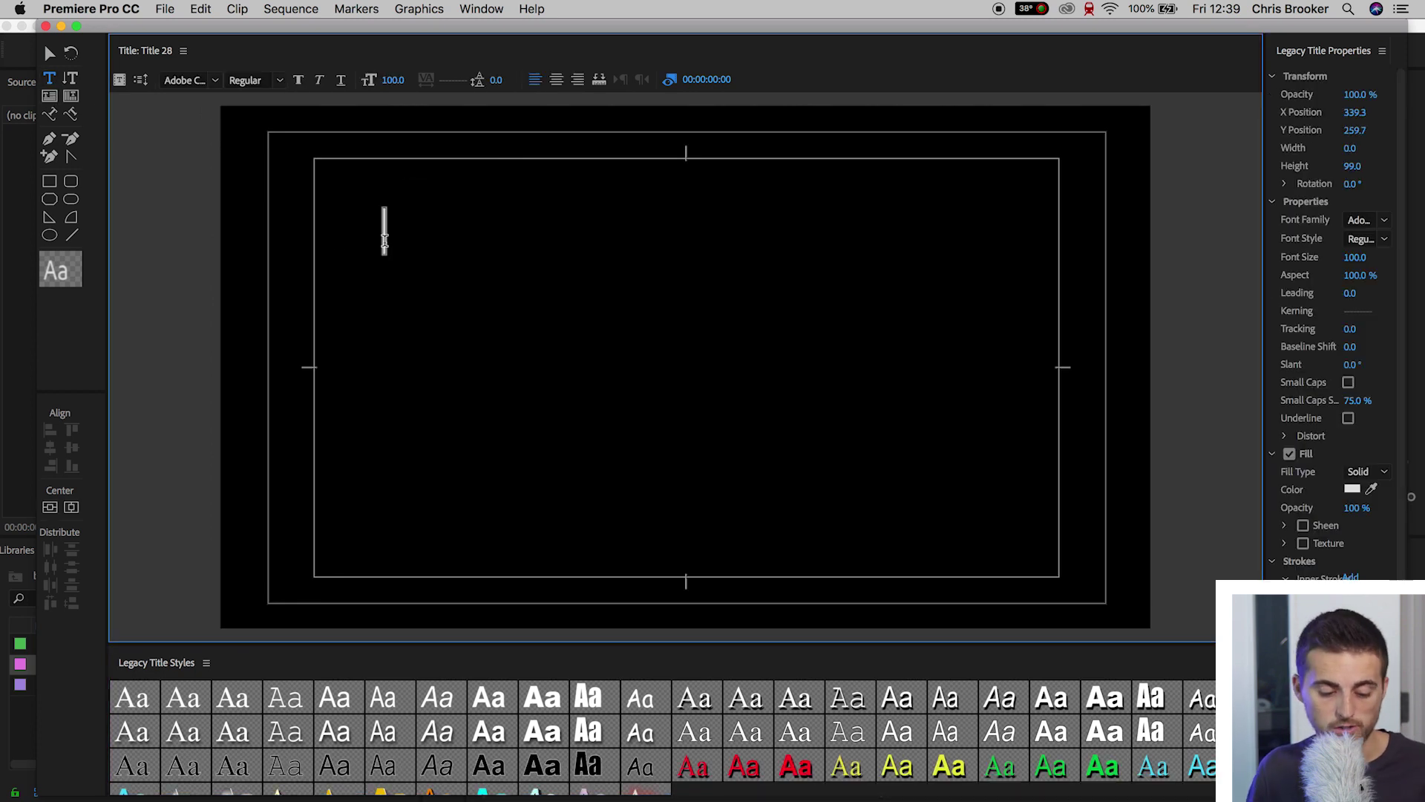
pyautogui.write('SUBSCROBE')
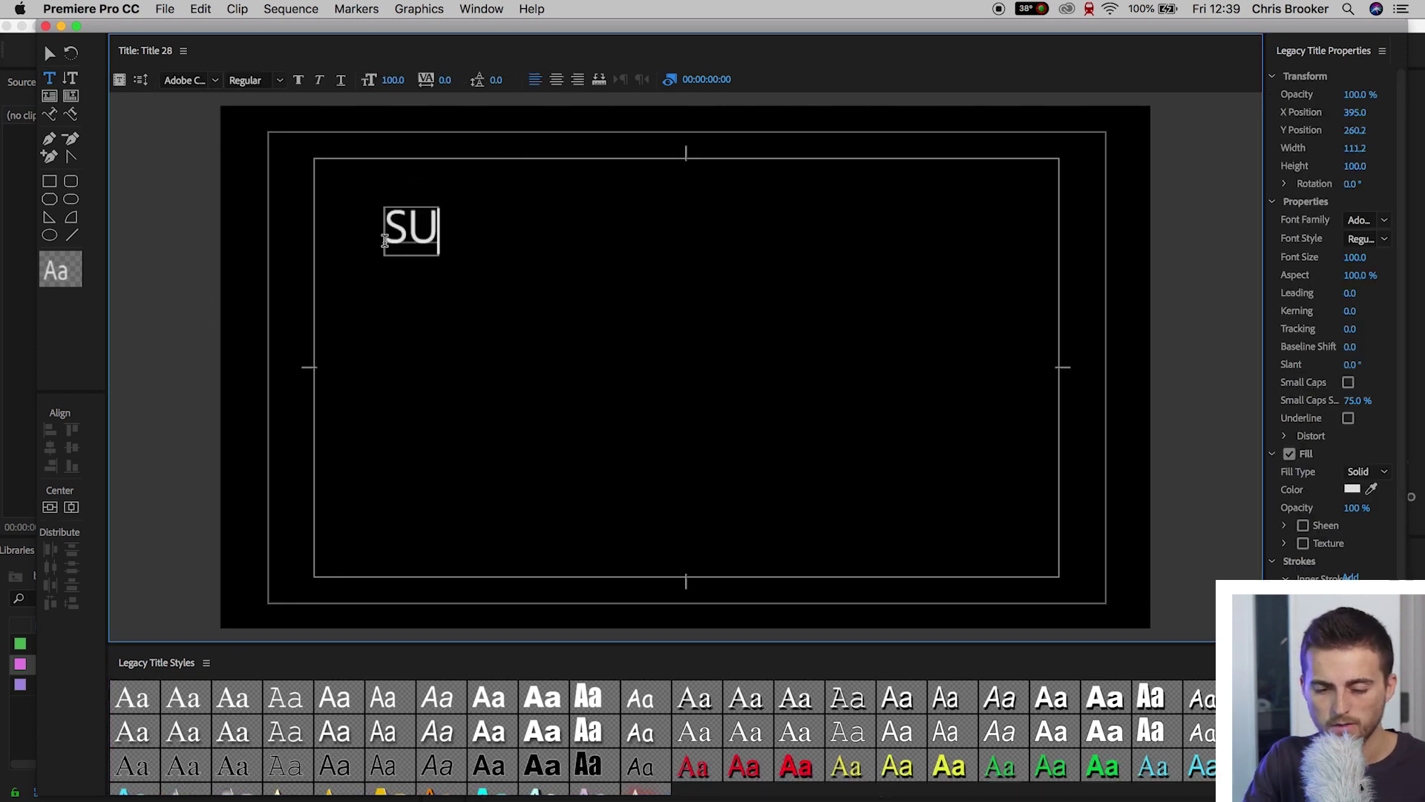
pyautogui.press('BackSpace')
pyautogui.press('BackSpace')
pyautogui.press('BackSpace')
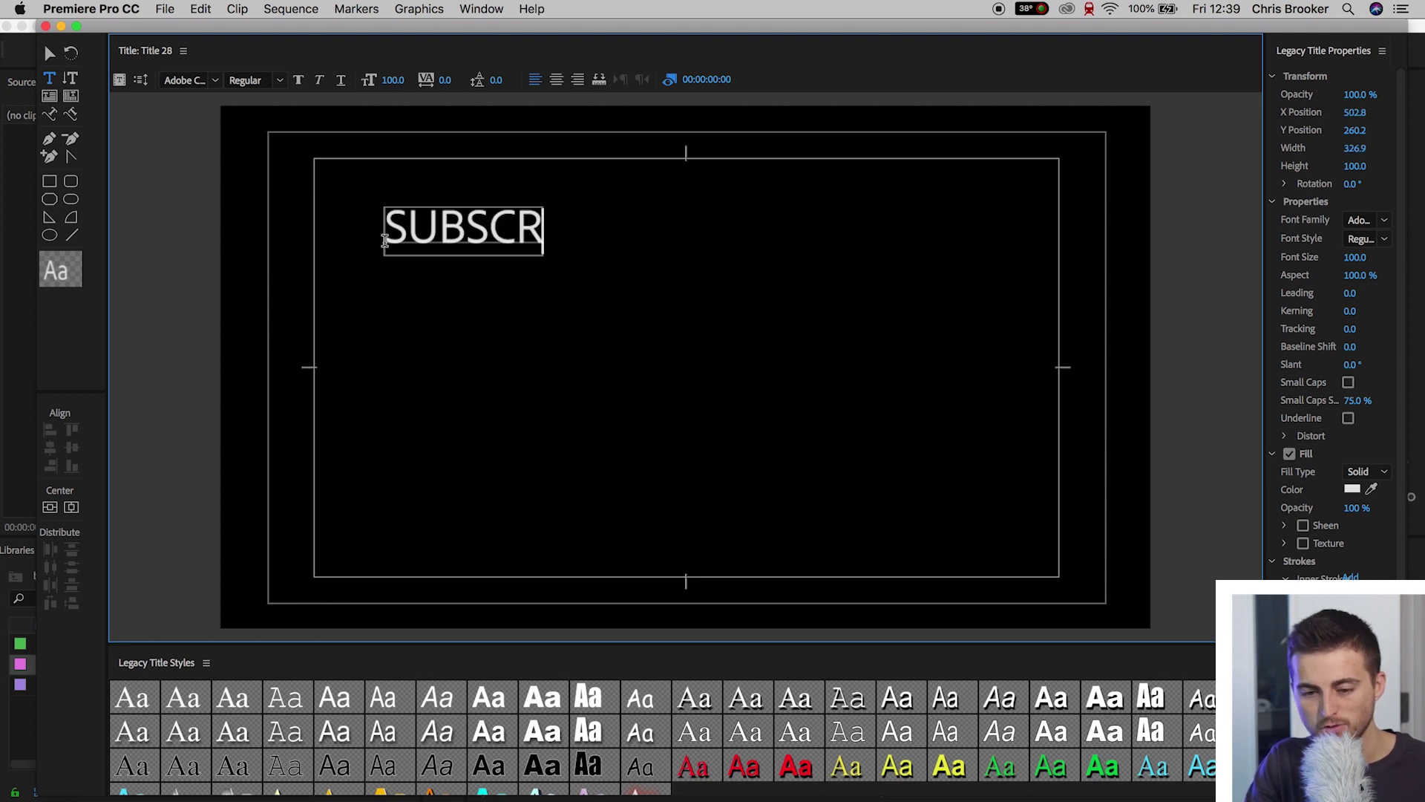
pyautogui.write('IBE')
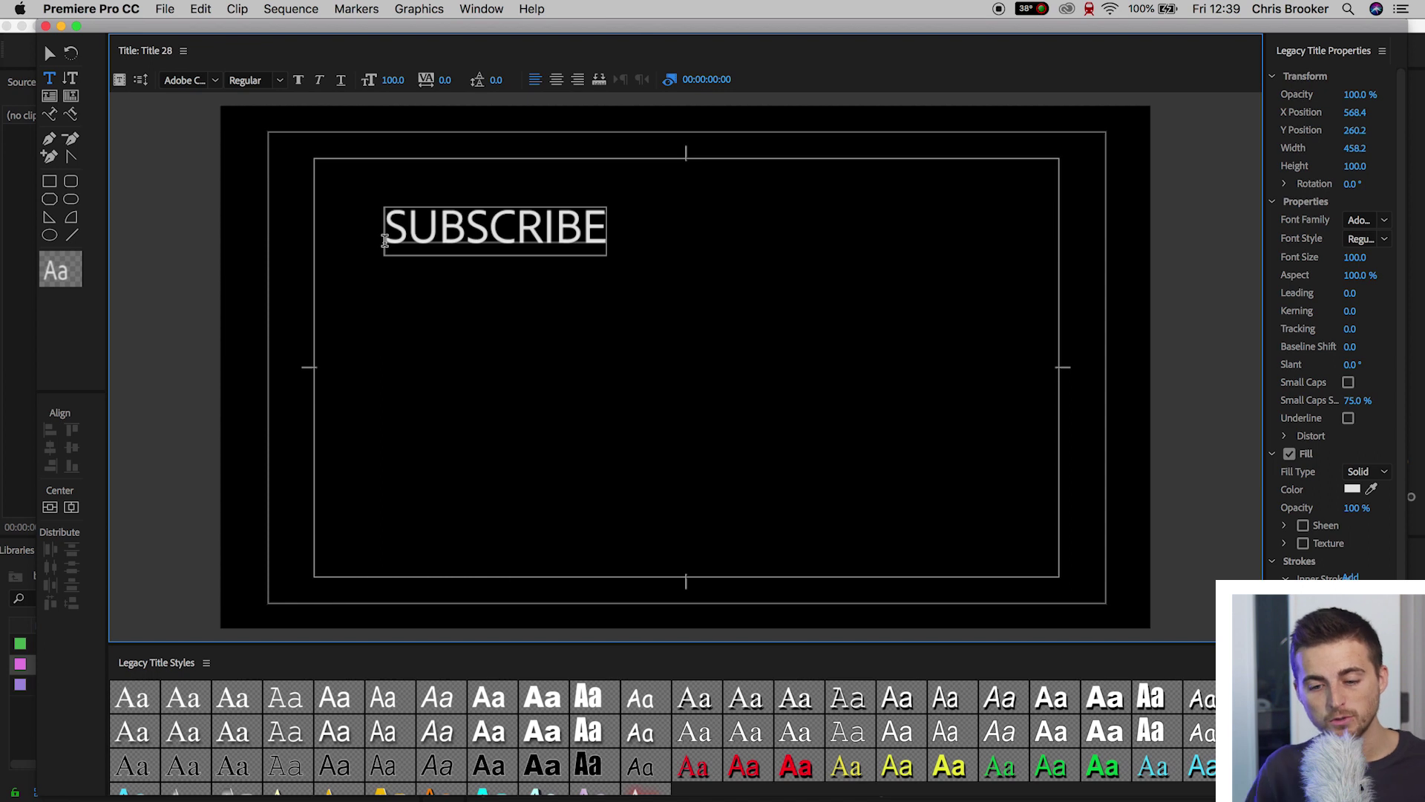
# Set the text to bold Avenir at size 140 and centre it horizontally and vertically.
pyautogui.press('super+a')
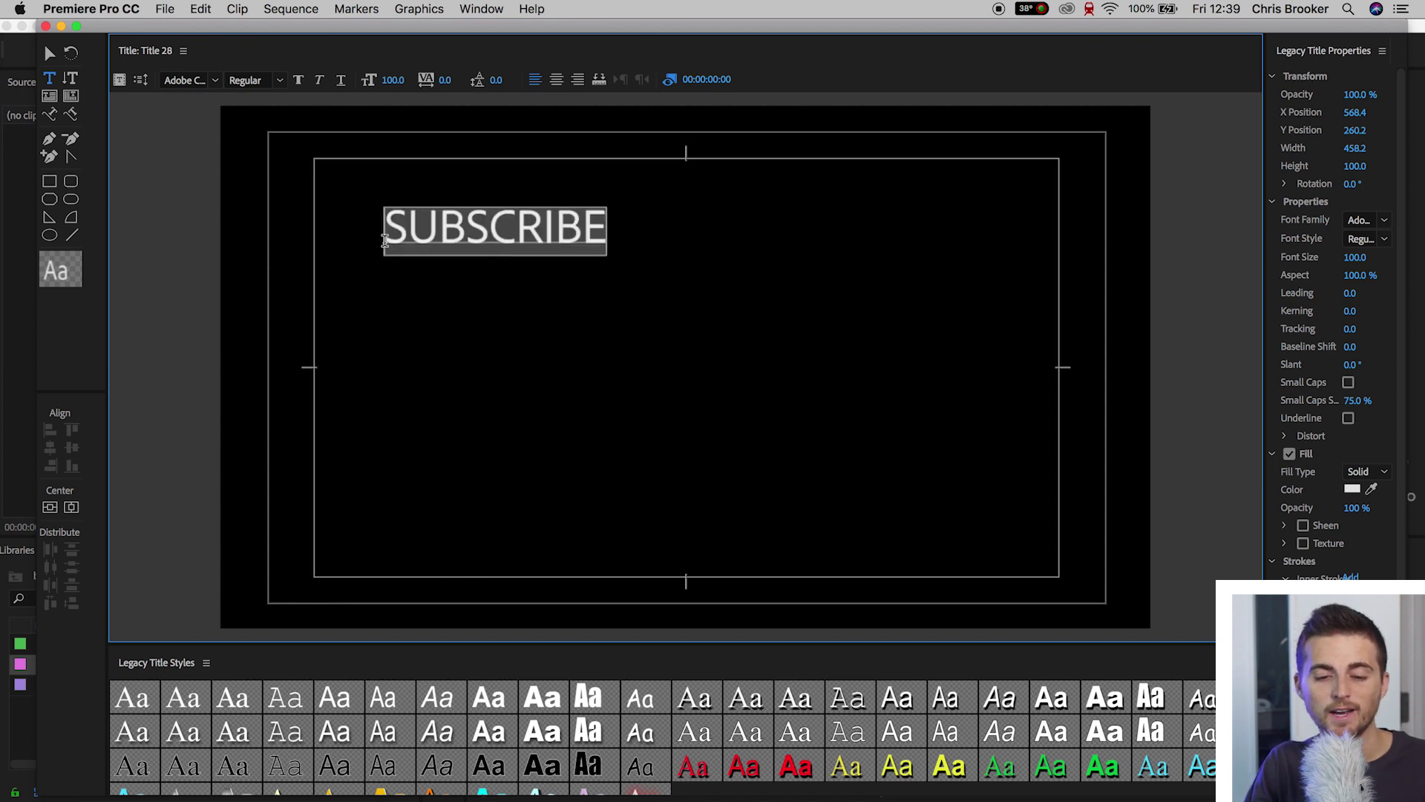
pyautogui.click(181, 79)
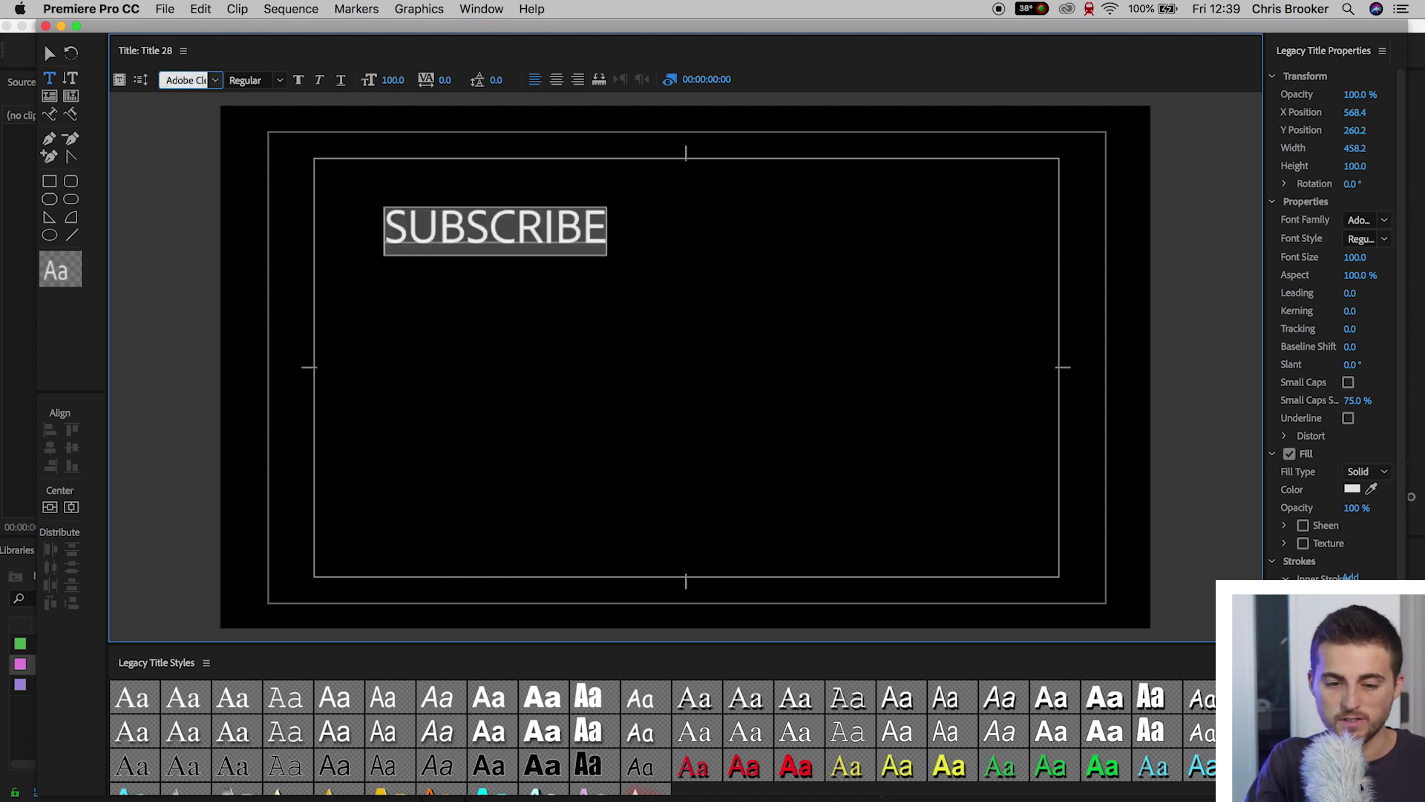
pyautogui.write('Avenir')
pyautogui.press('Return')
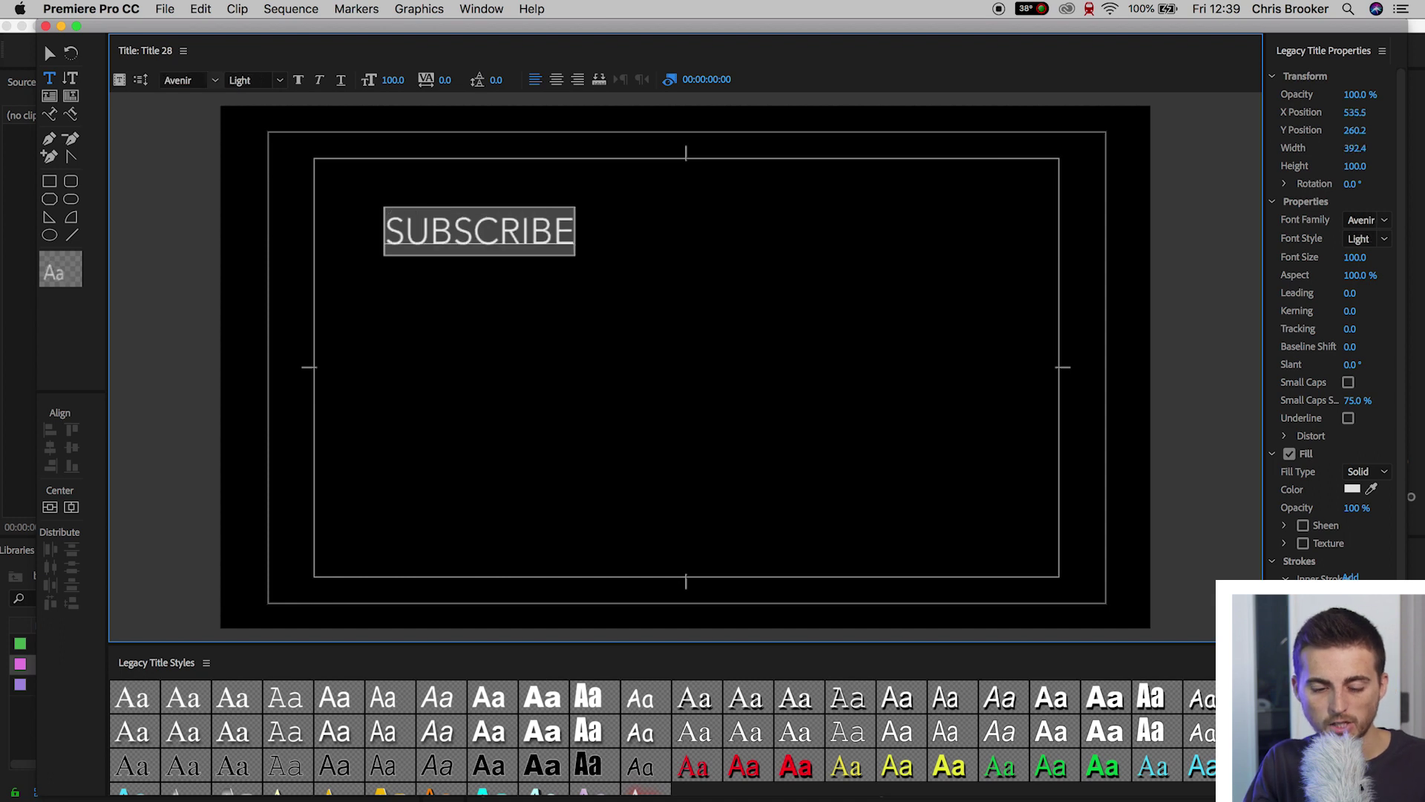
pyautogui.click(269, 79)
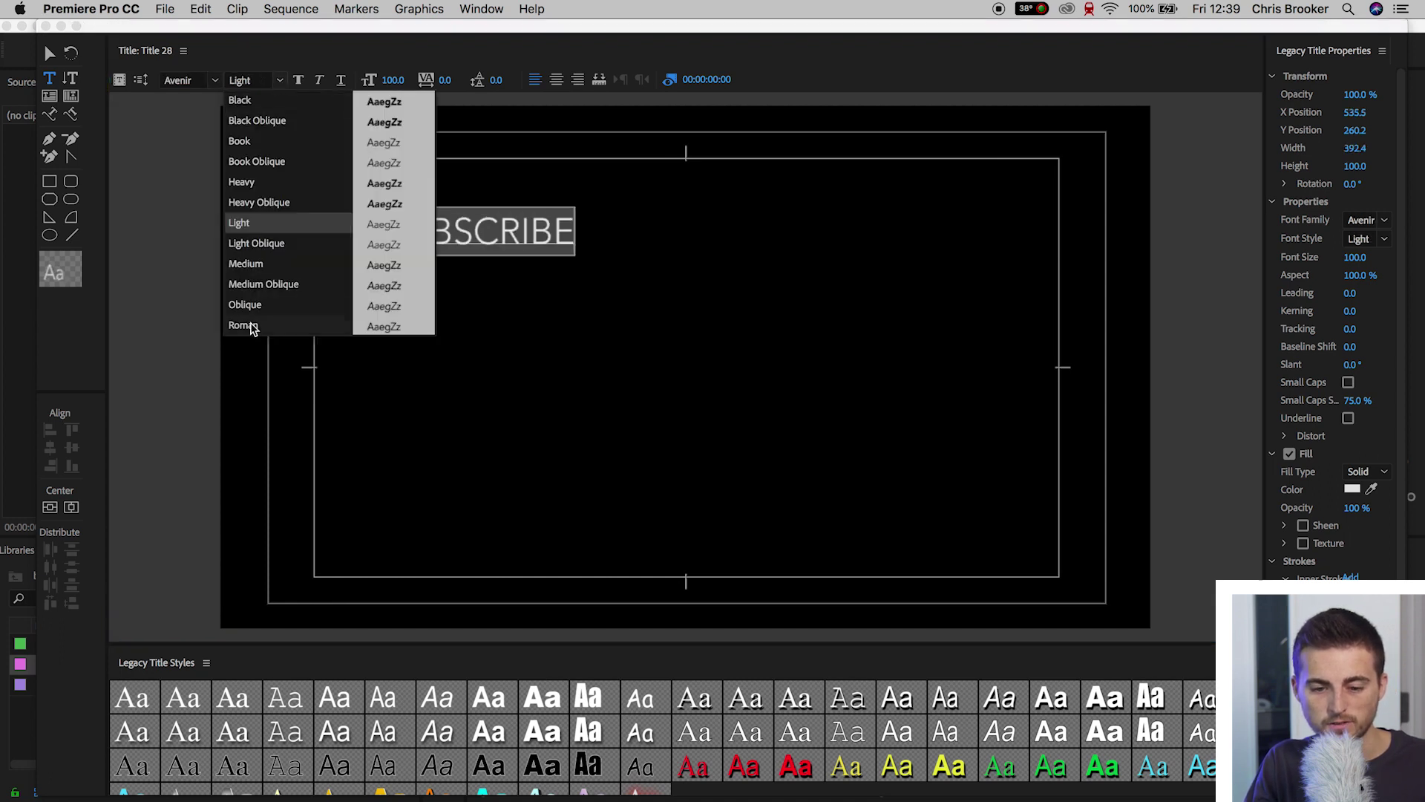
pyautogui.click(276, 147)
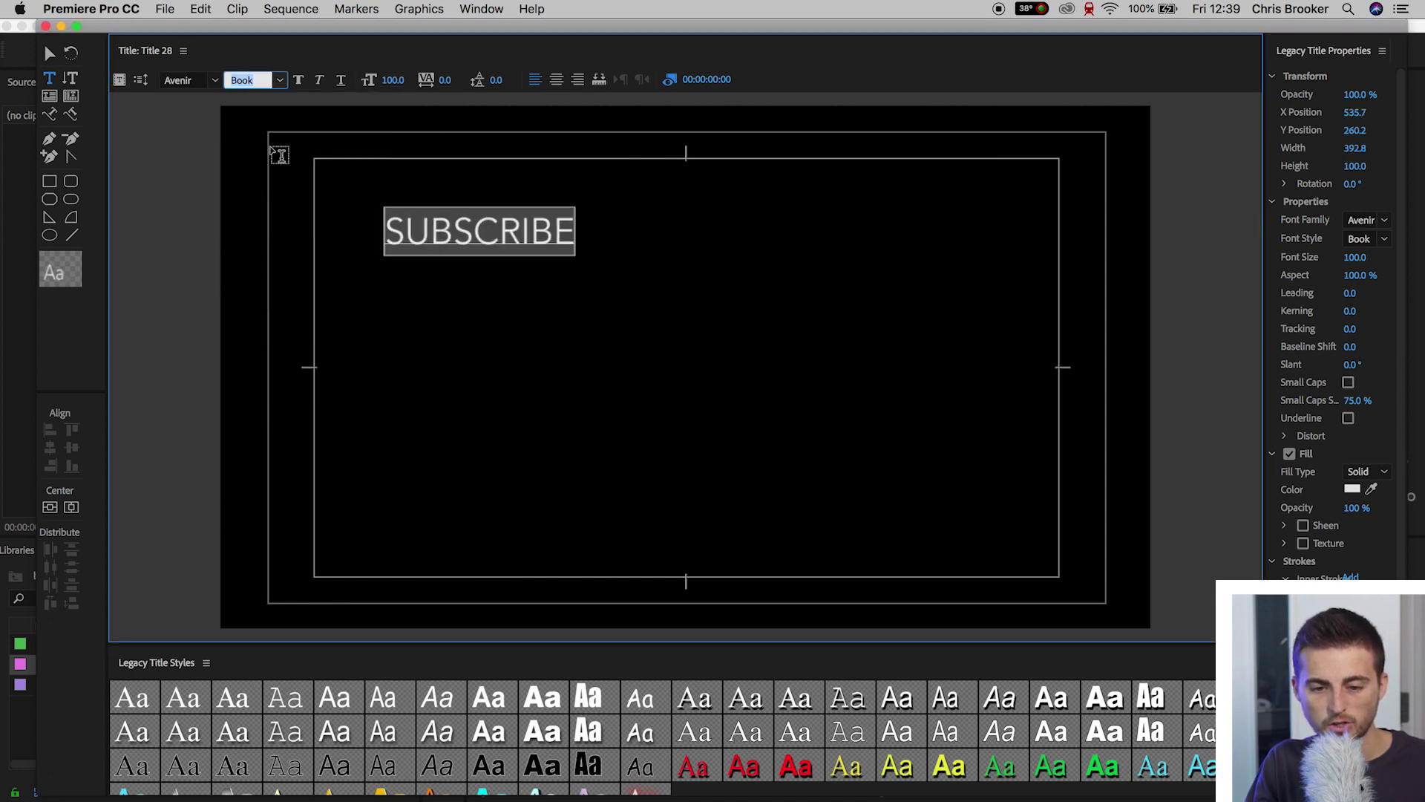
pyautogui.click(300, 81)
pyautogui.moveTo(393, 80); pyautogui.dragTo(422, 79)
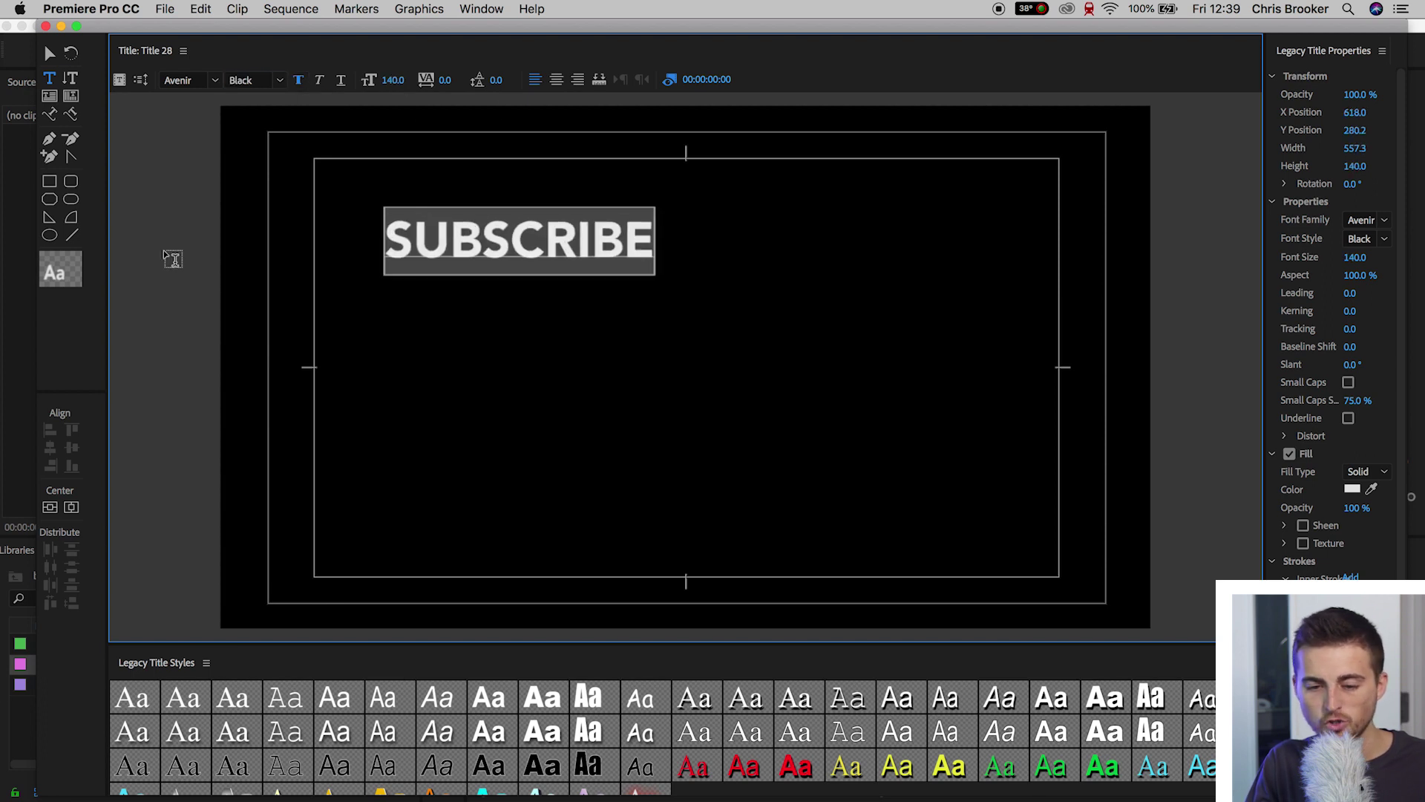
pyautogui.click(71, 509)
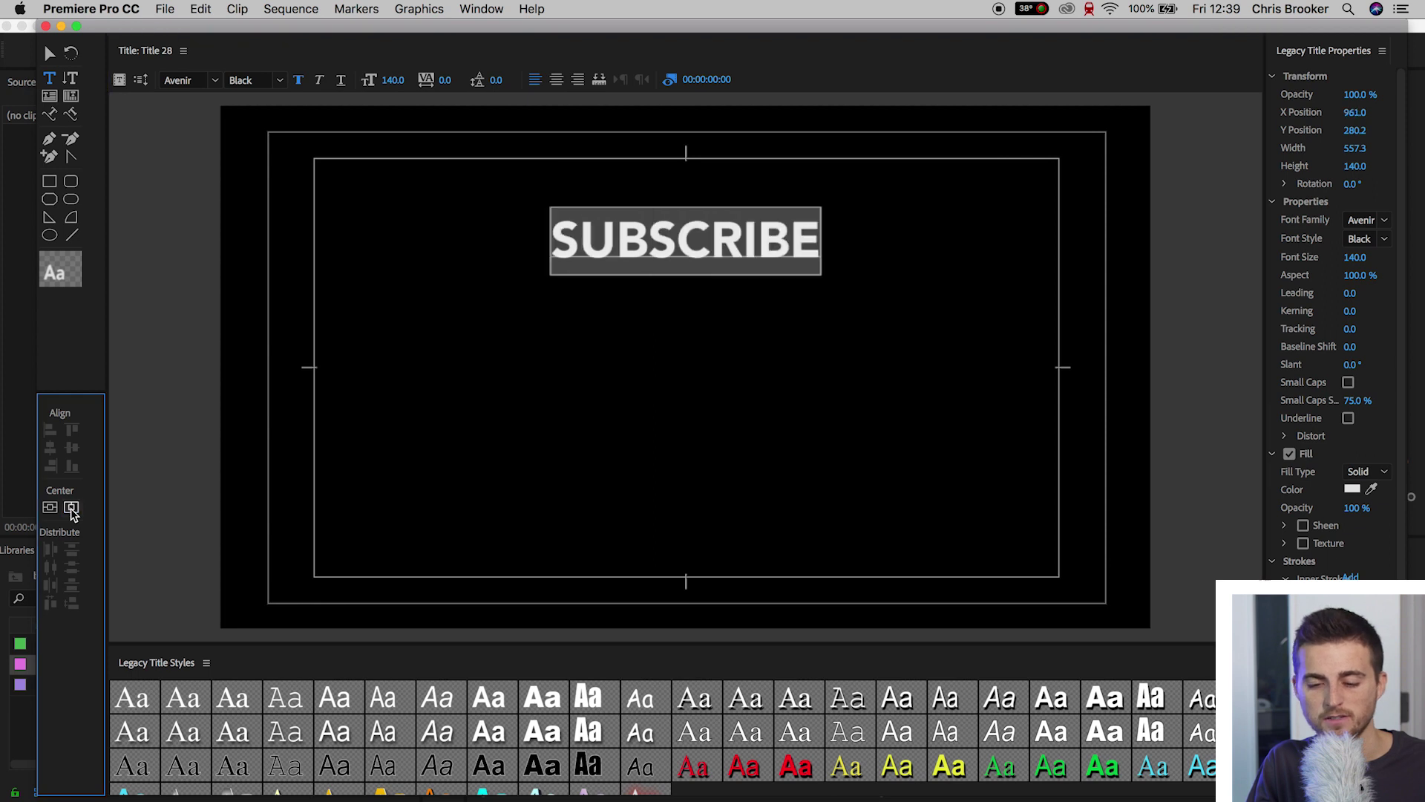
pyautogui.click(49, 509)
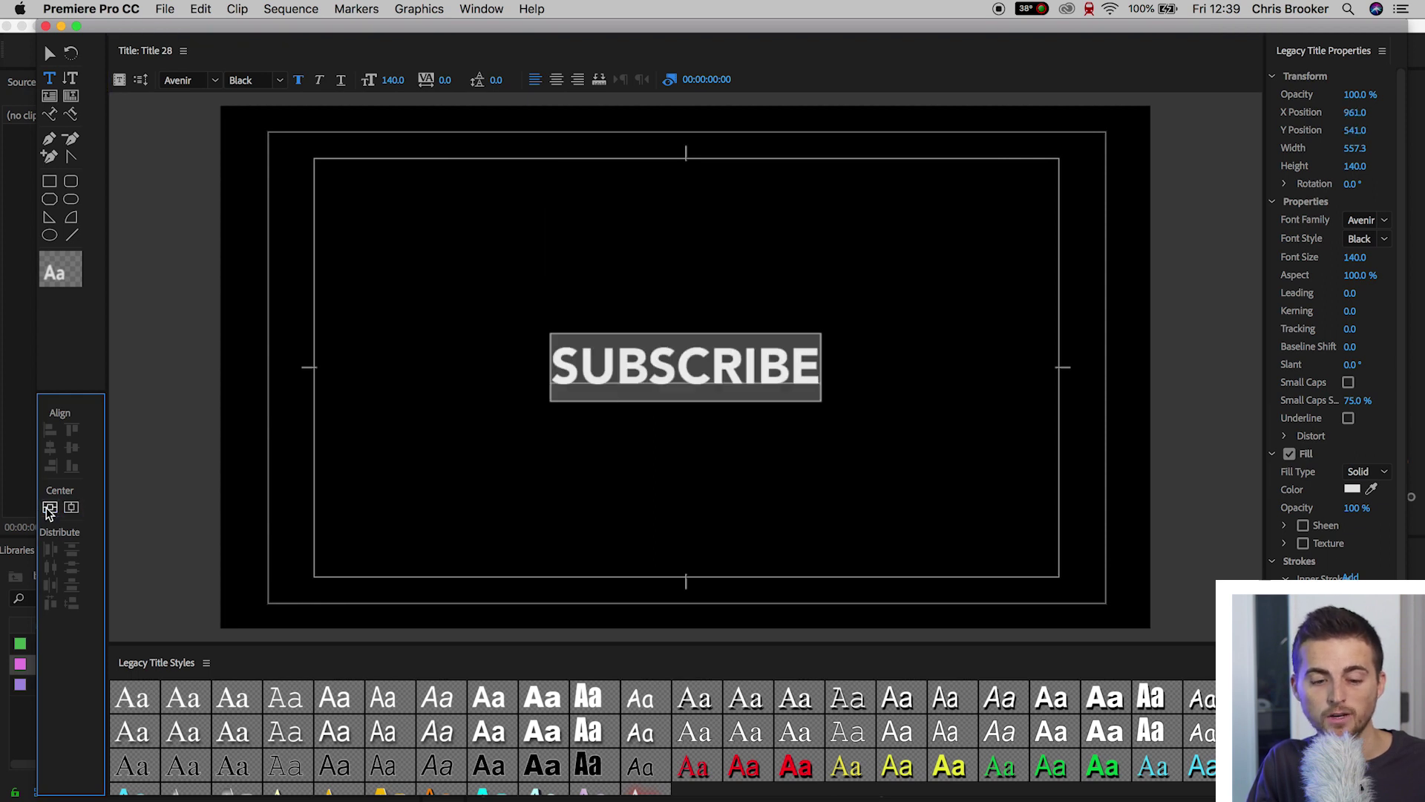
# Place Title 28 at the start of track V1 and lengthen the clip.
pyautogui.click(46, 26)
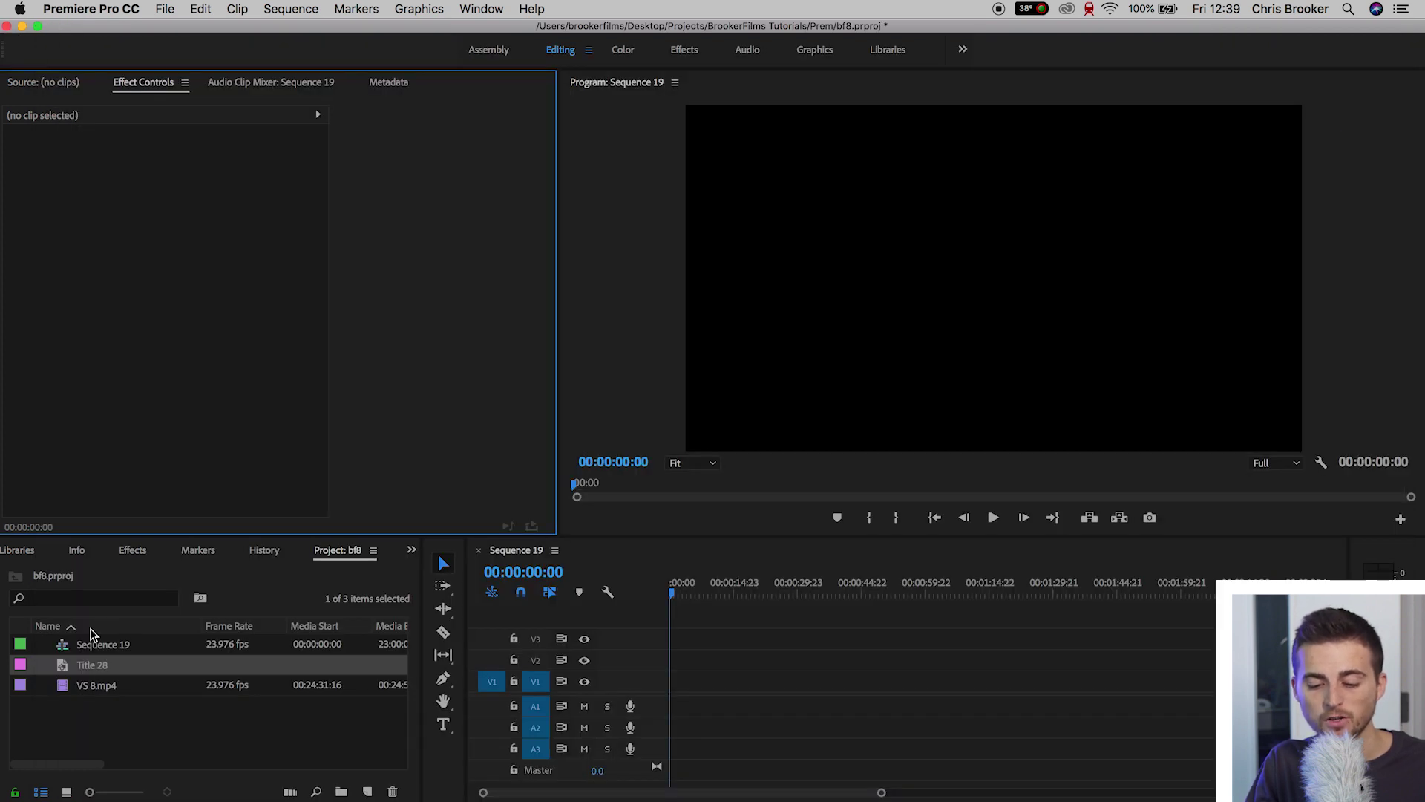
pyautogui.moveTo(86, 668); pyautogui.dragTo(651, 694)
pyautogui.press('=')
pyautogui.press('=')
pyautogui.press('=')
pyautogui.press('-')
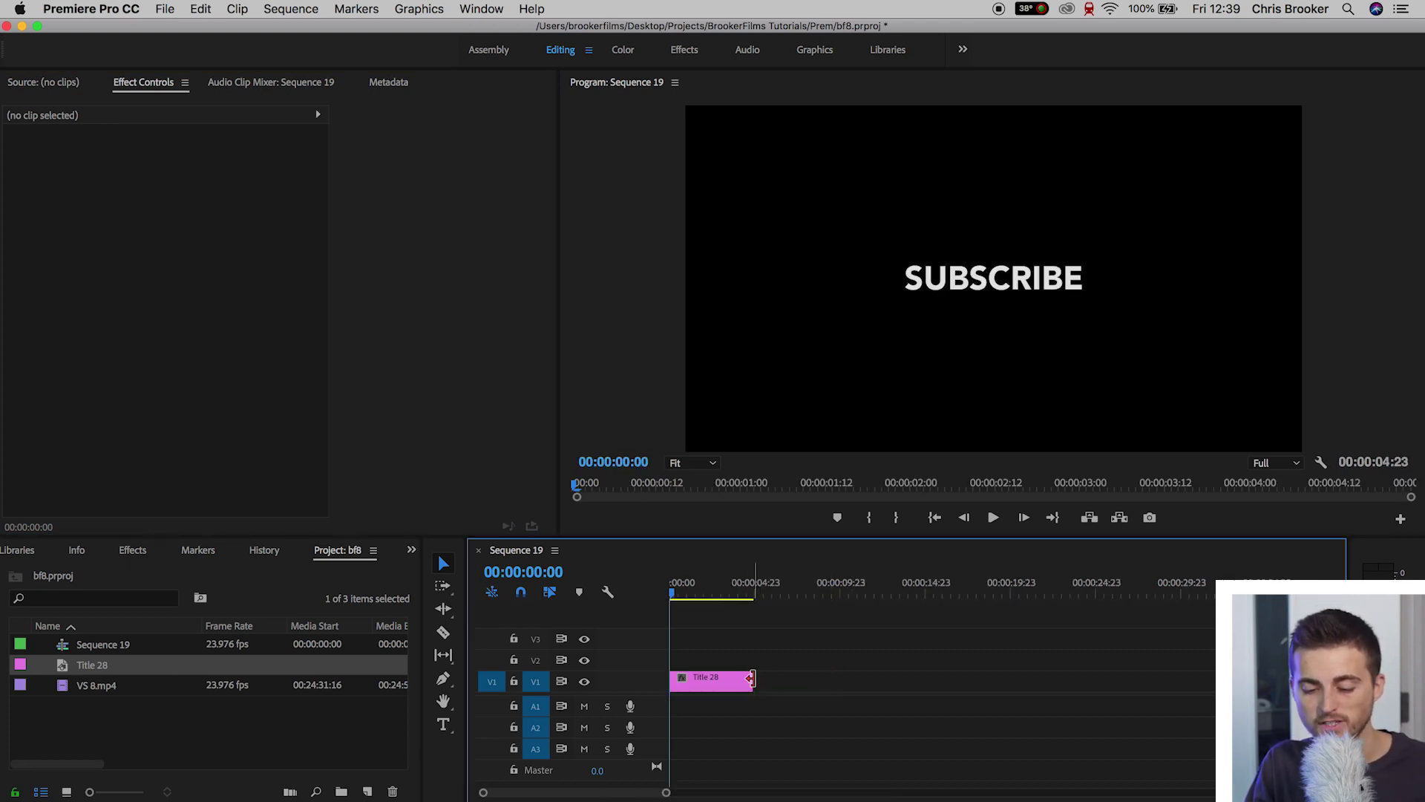
pyautogui.moveTo(752, 681); pyautogui.dragTo(851, 680)
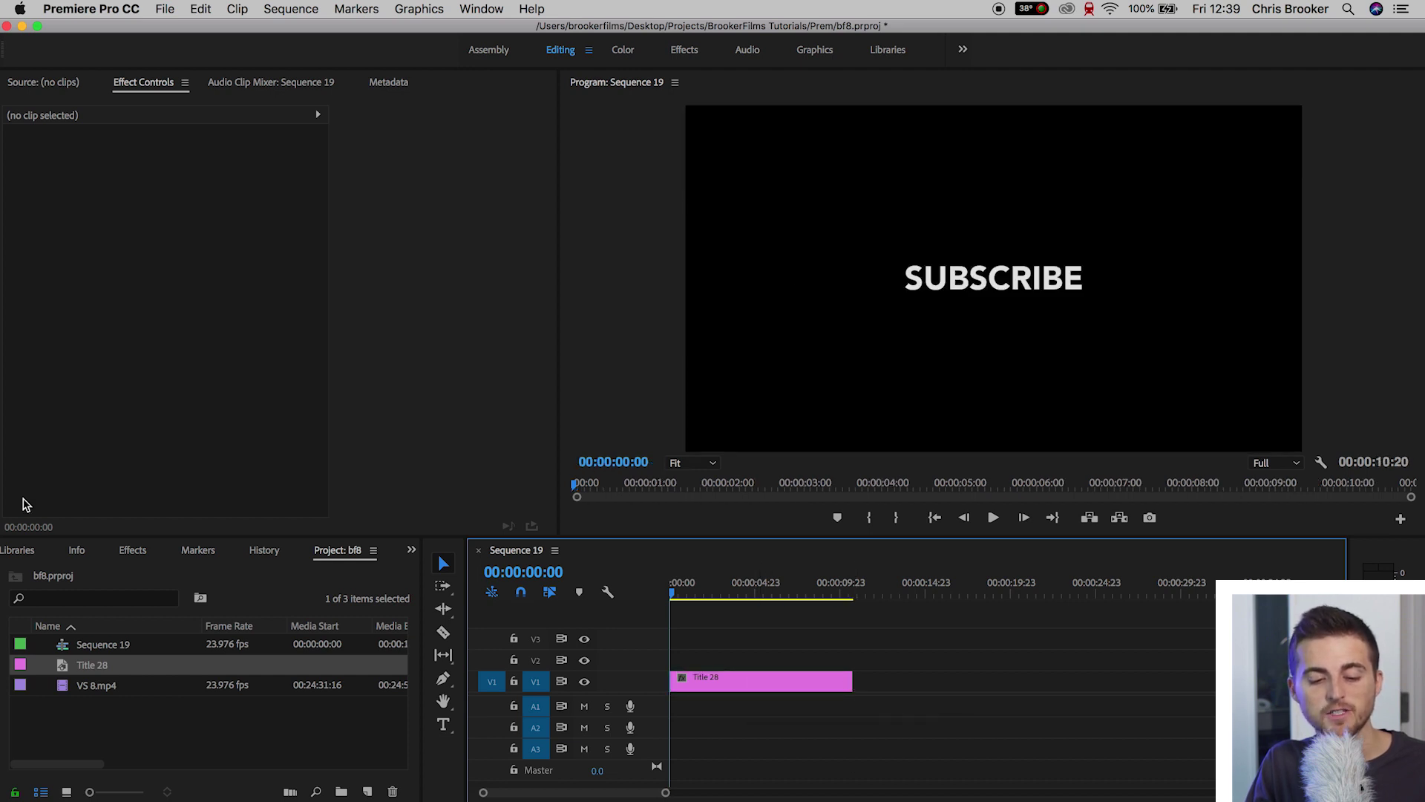
# Apply the Distort > Transform effect to the Title 28 clip.
pyautogui.click(132, 550)
pyautogui.click(103, 572)
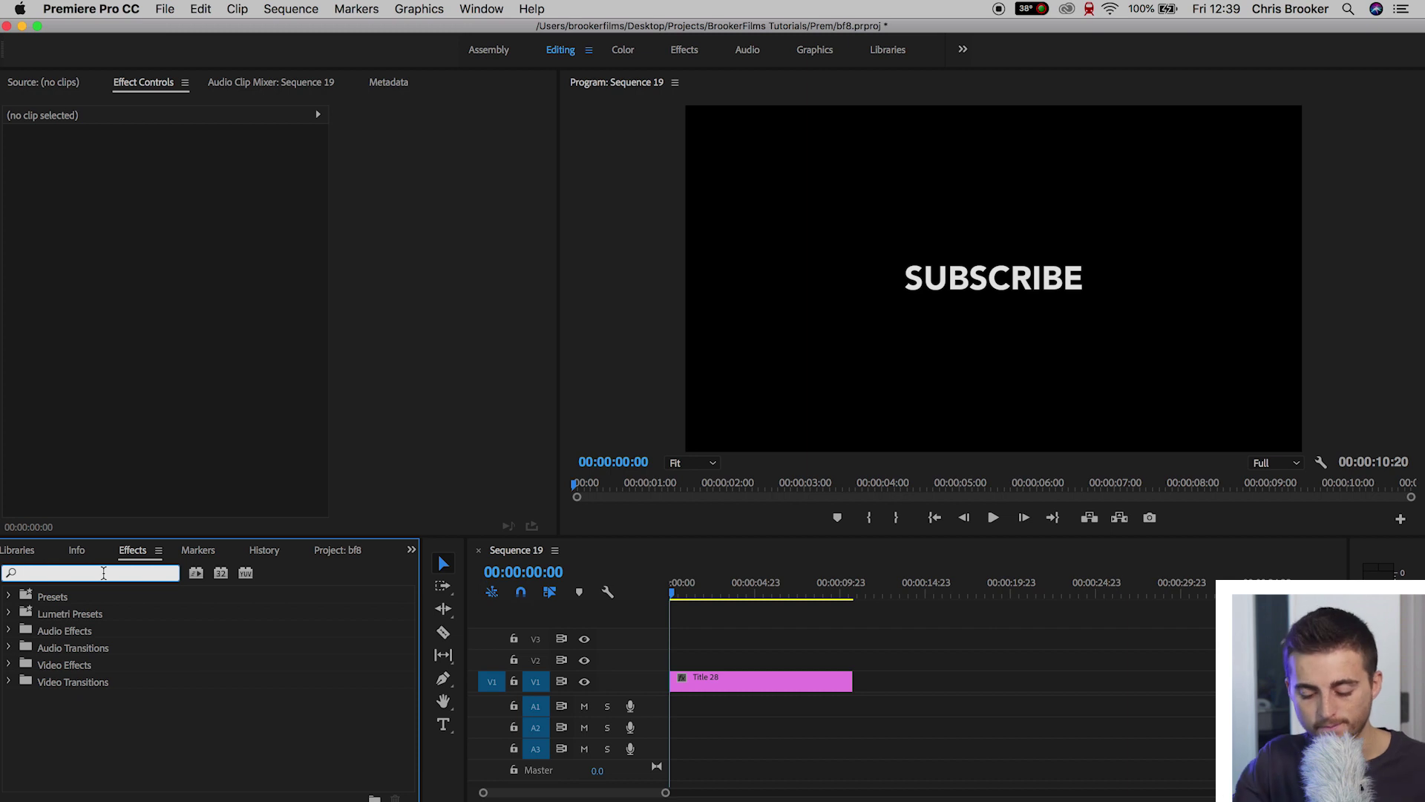
pyautogui.write('T')
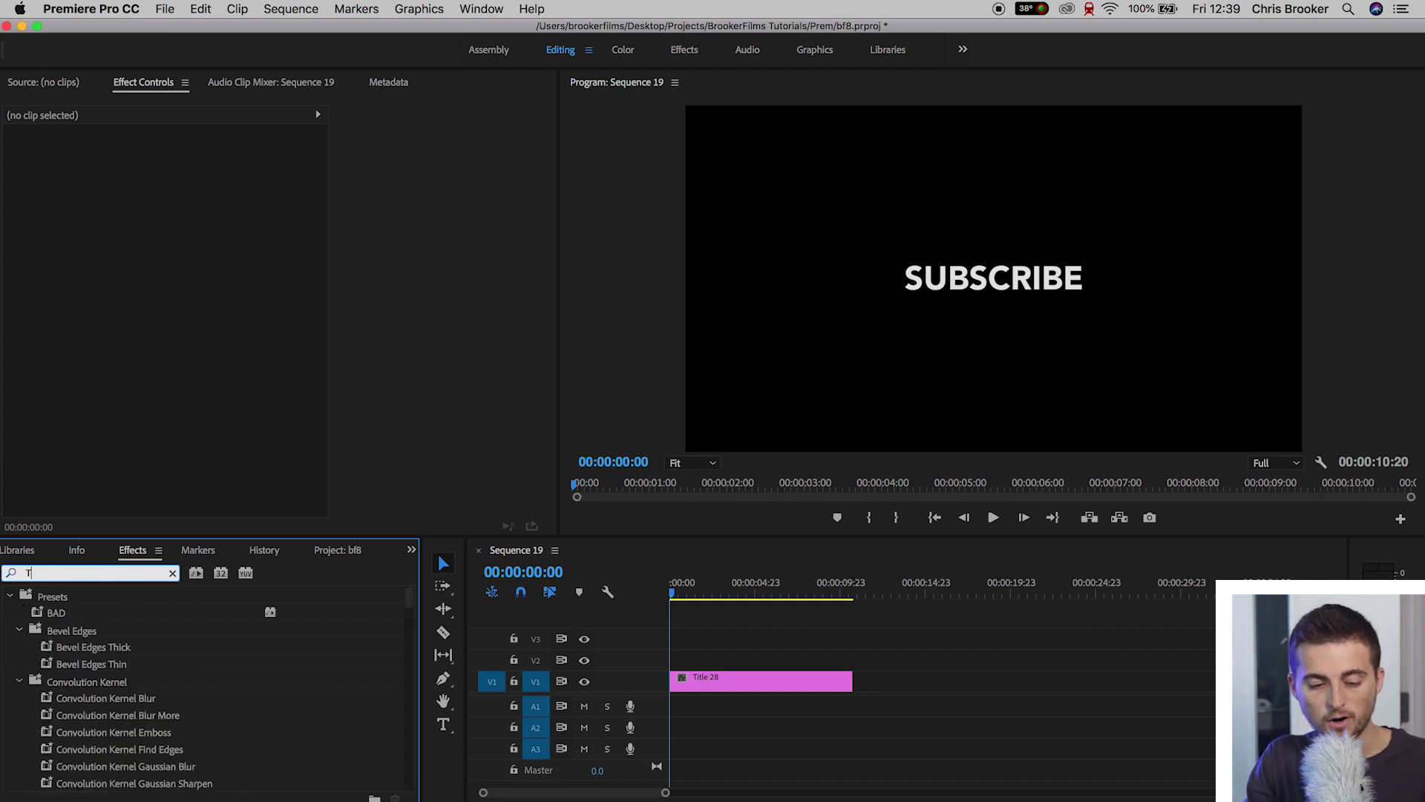
pyautogui.write('RANS')
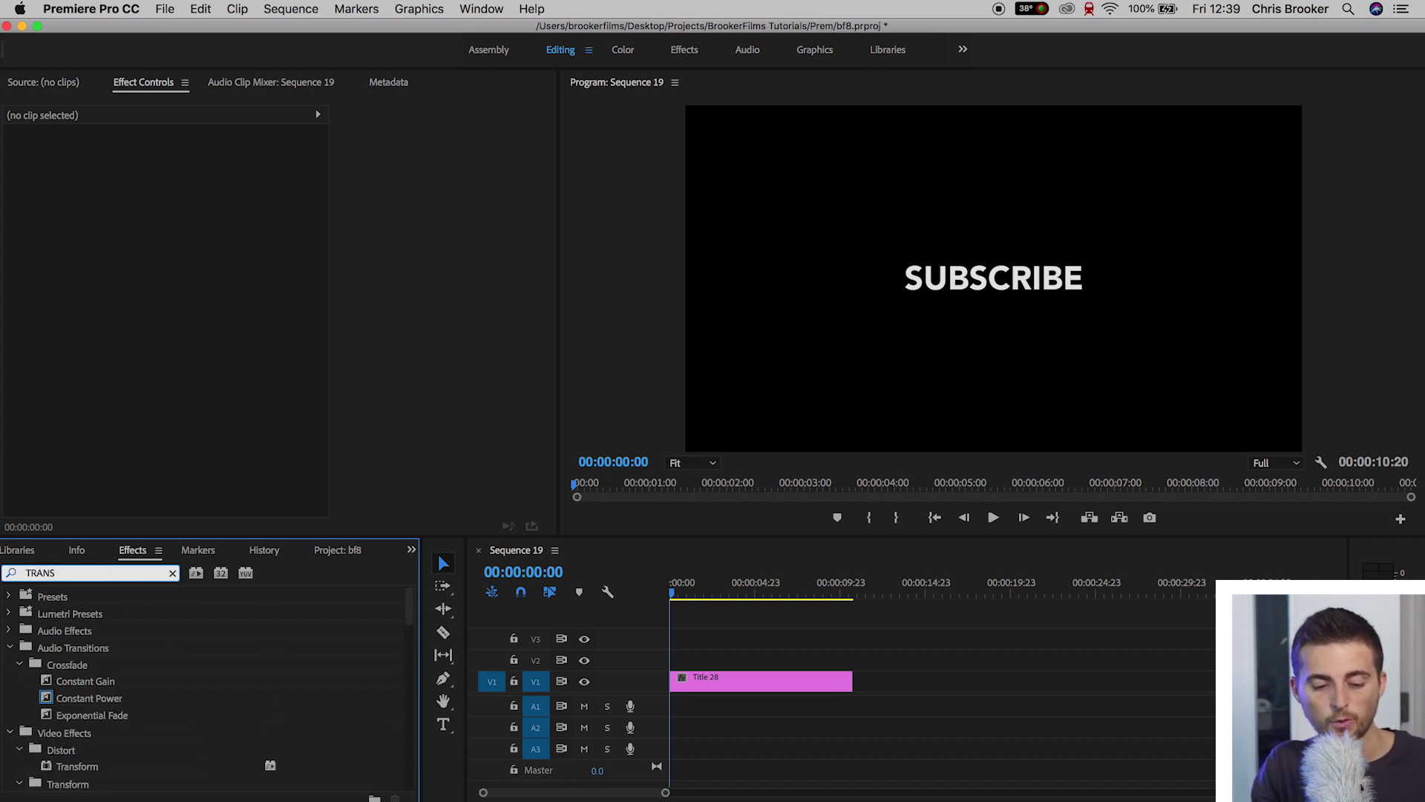
pyautogui.write('FP')
pyautogui.press('BackSpace')
pyautogui.write('ORM')
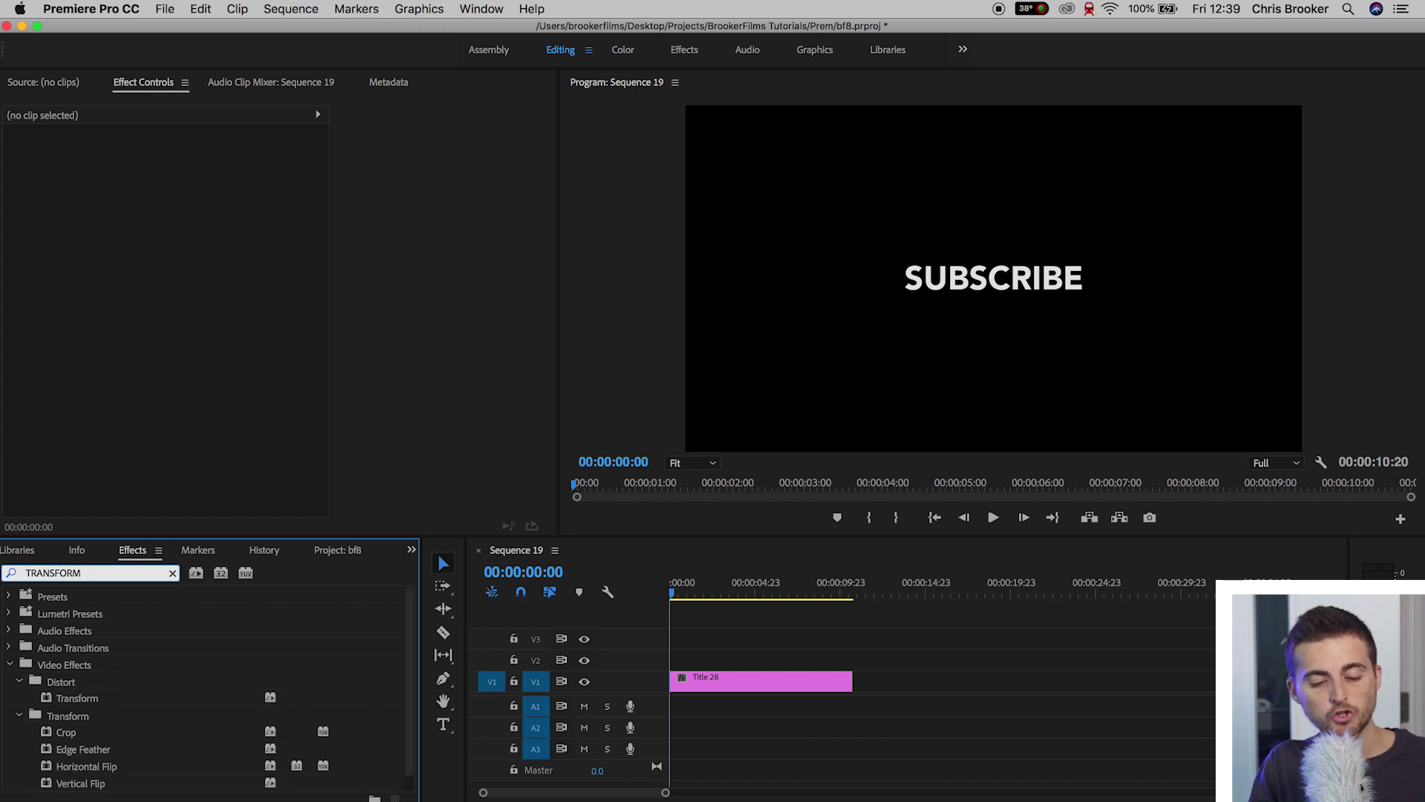
pyautogui.click(72, 700)
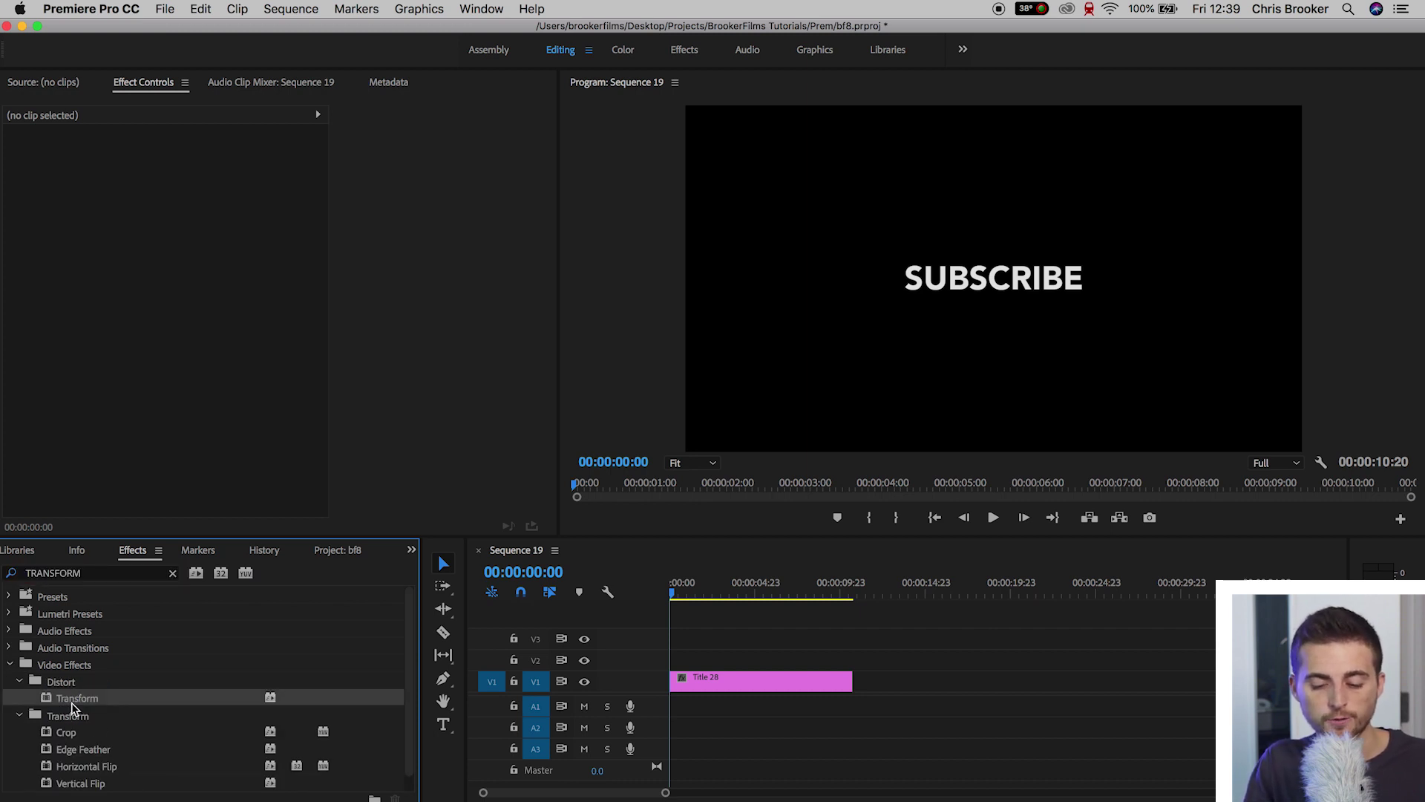
pyautogui.moveTo(74, 703); pyautogui.dragTo(683, 690)
# Set Transform Scale to 73 and Position to 1592, 963 so SUBSCRIBE sits lower right.
pyautogui.scroll(-4, 394, 291)
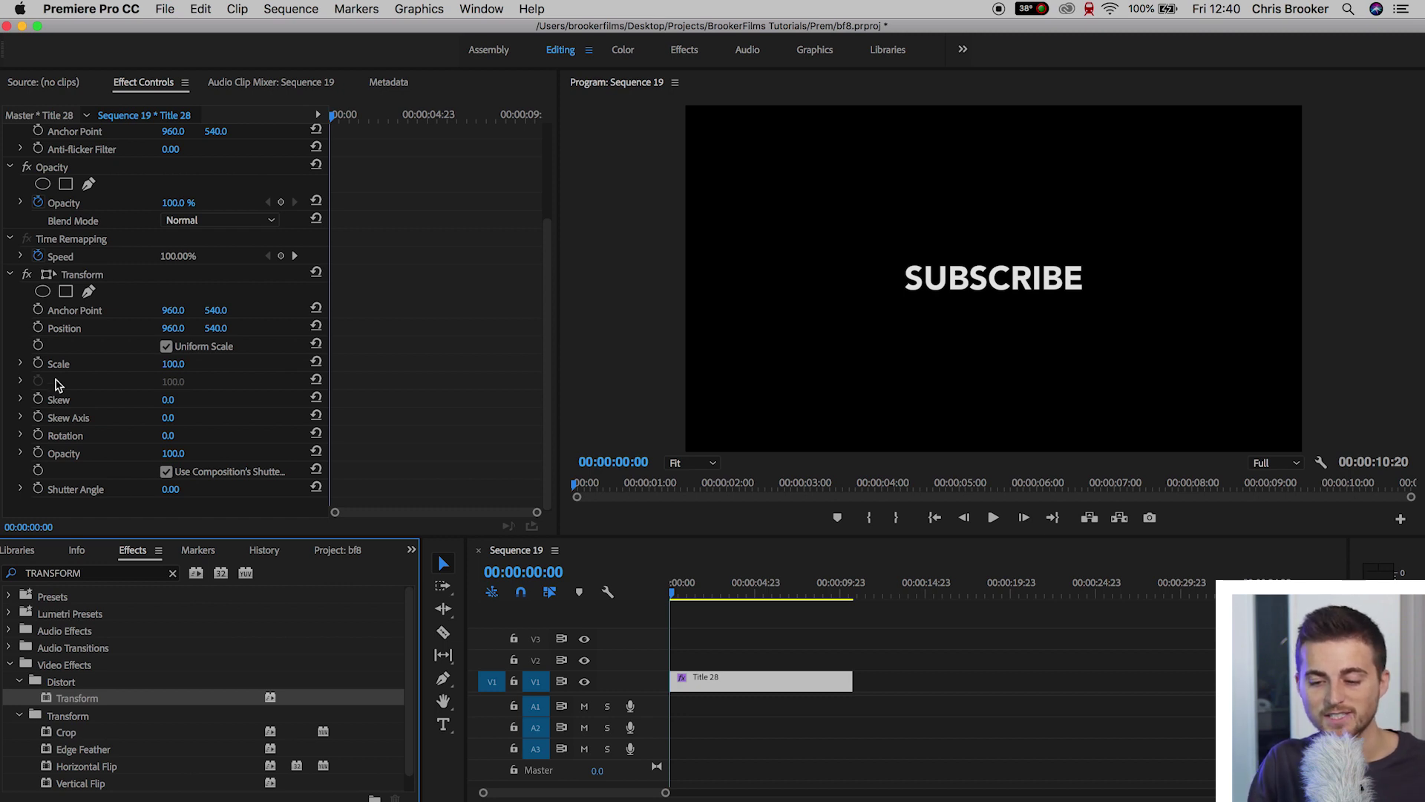
pyautogui.moveTo(175, 373); pyautogui.dragTo(160, 327)
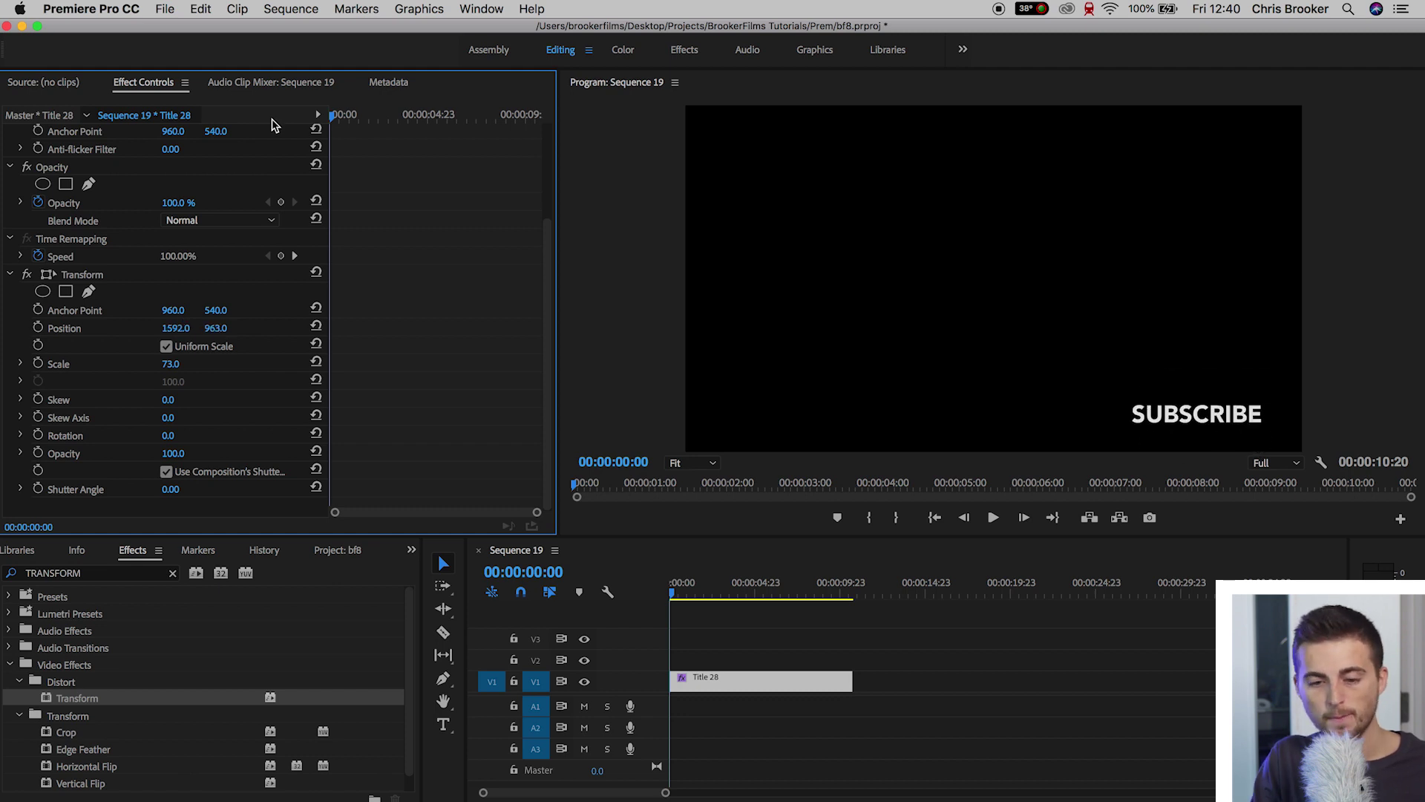
pyautogui.scroll(3, 341, 134)
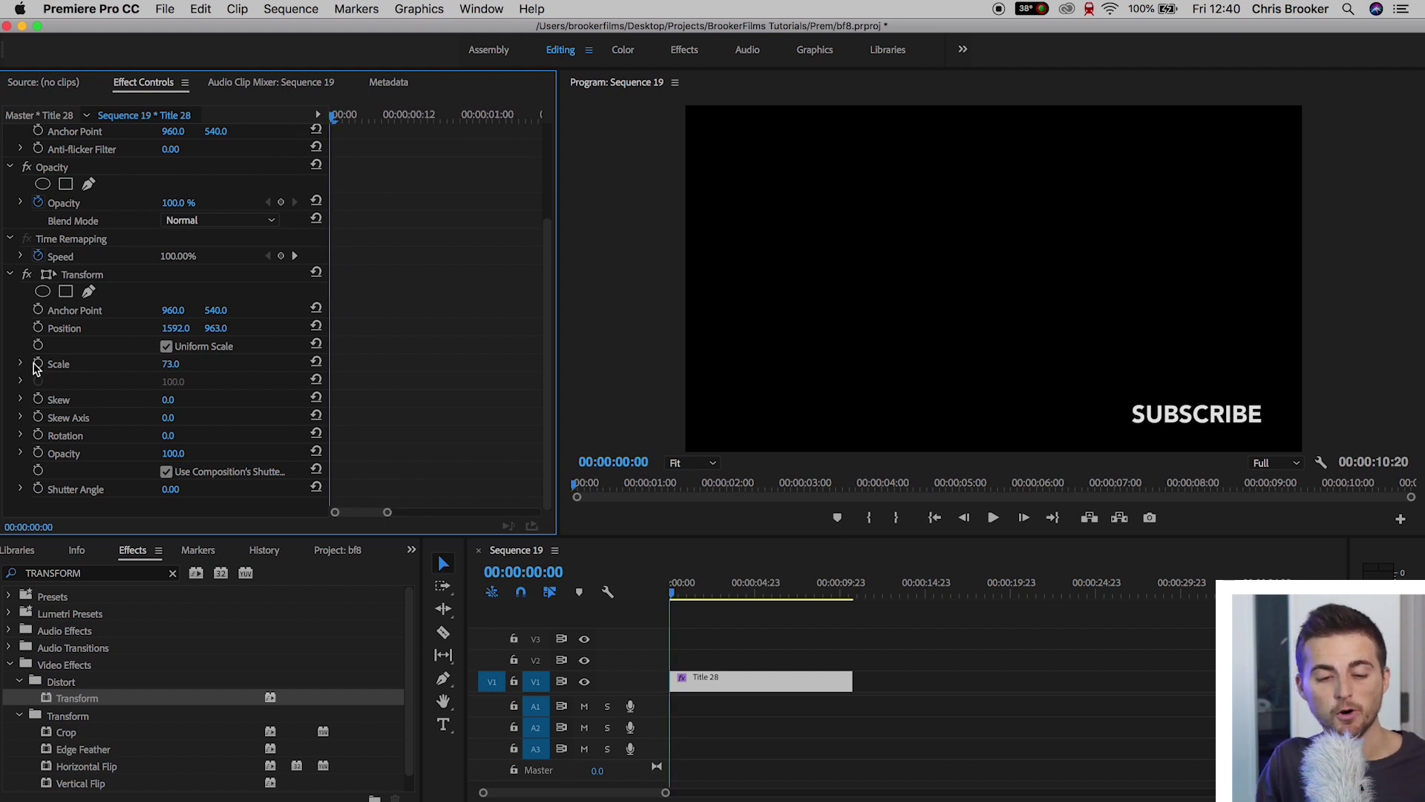
# Keyframe Position so SUBSCRIBE rises from 1592, 1113 at the start to 1592, 963 at frame 5.
pyautogui.click(39, 328)
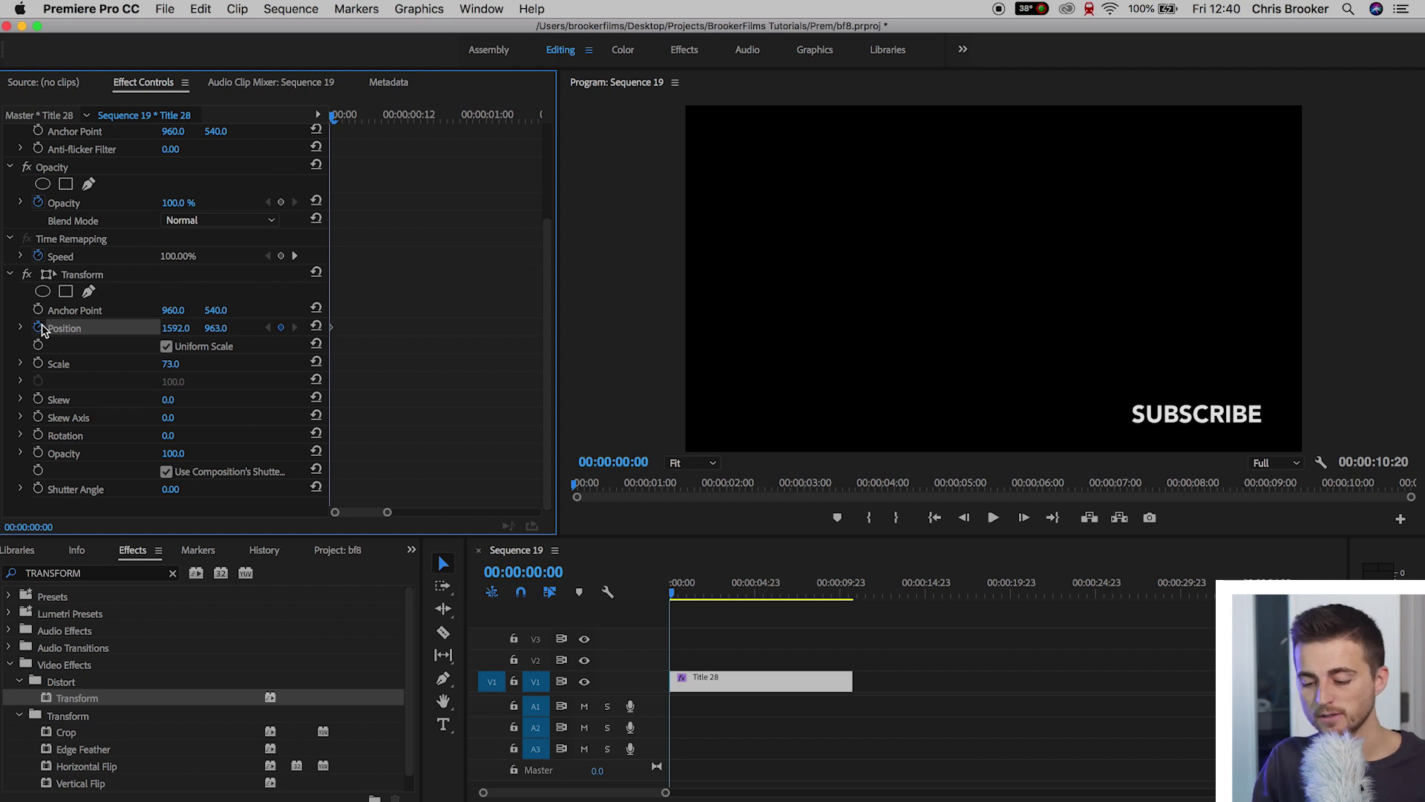
pyautogui.press('Right')
pyautogui.press('Right')
pyautogui.press('Right')
pyautogui.press('Right')
pyautogui.press('Right')
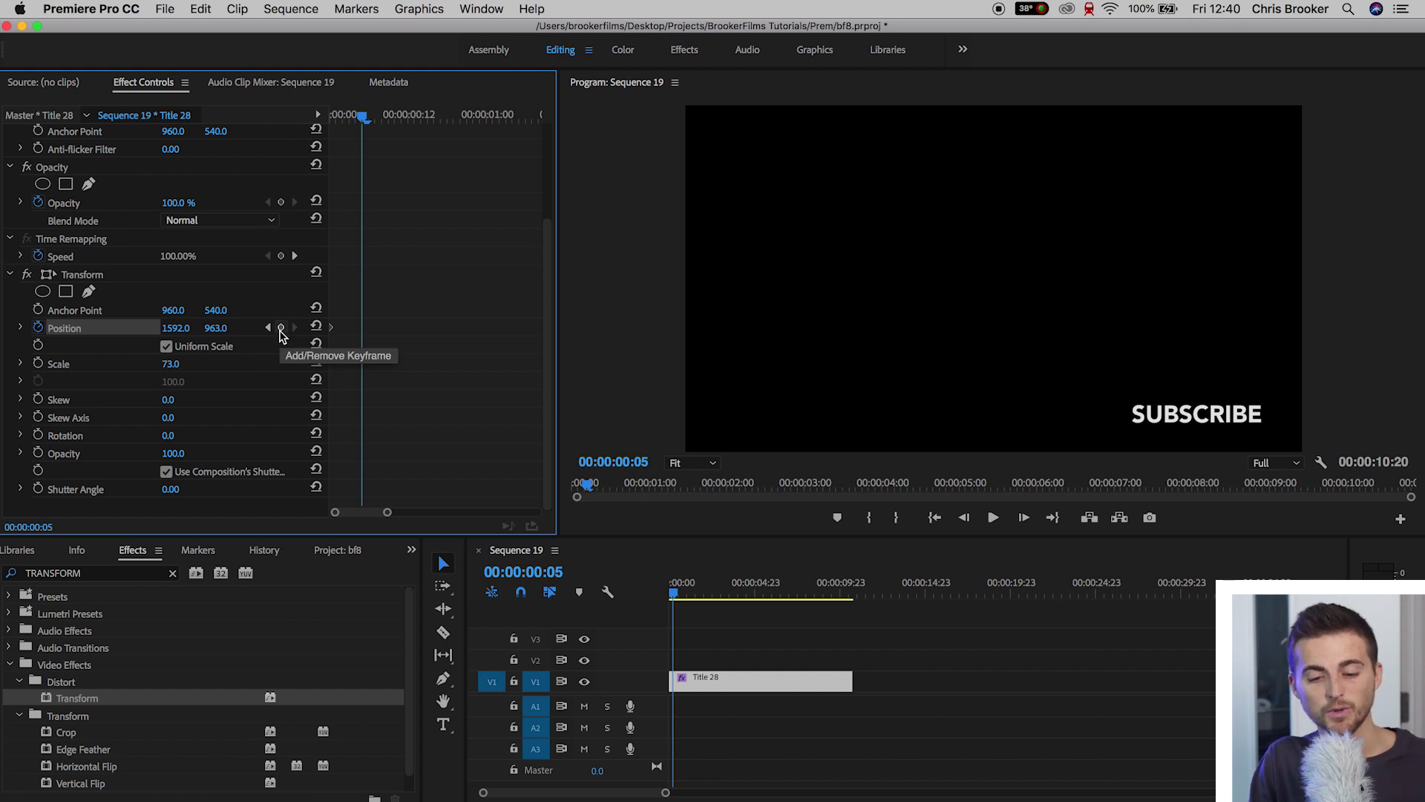
pyautogui.click(282, 328)
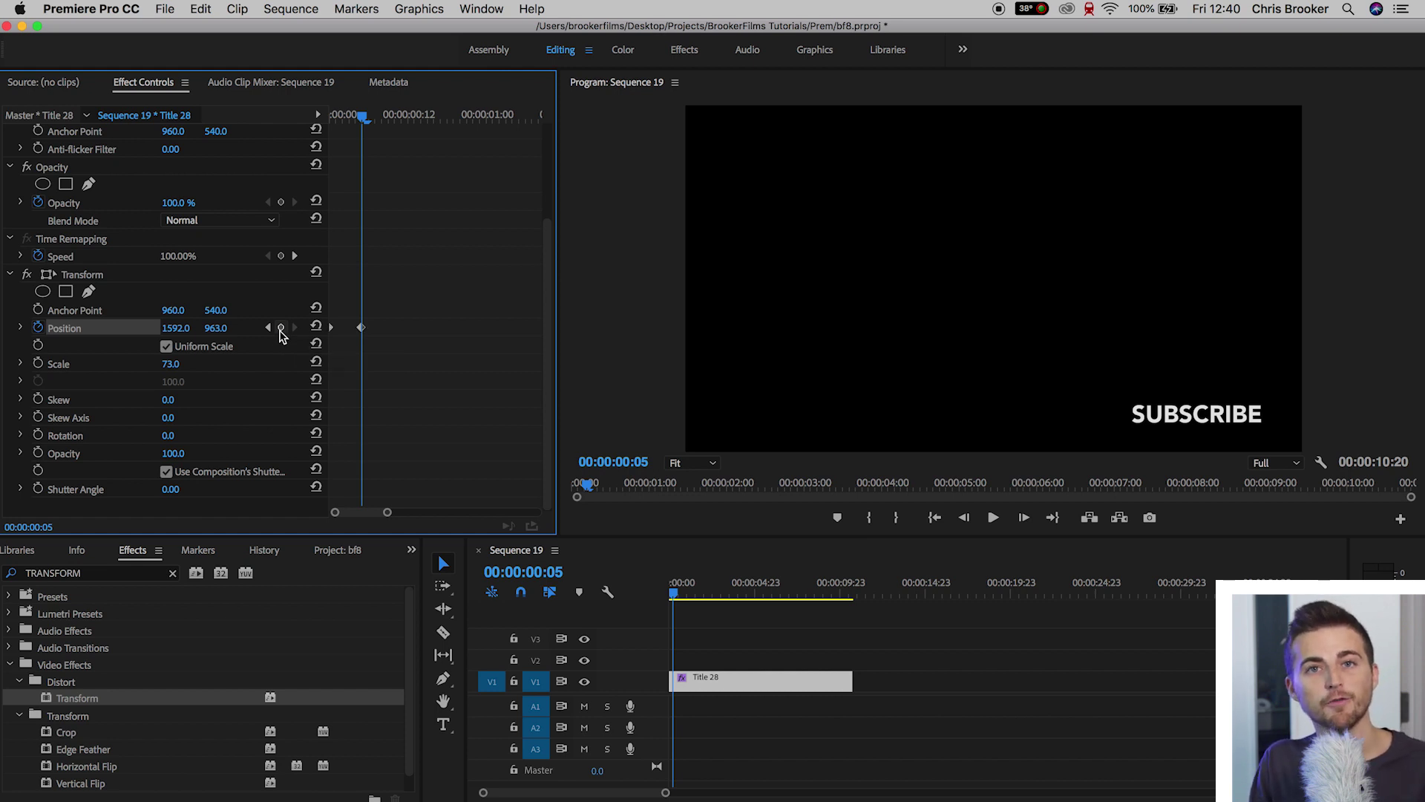
pyautogui.press('Right')
pyautogui.press('Right')
pyautogui.press('Right')
pyautogui.press('Right')
pyautogui.press('Right')
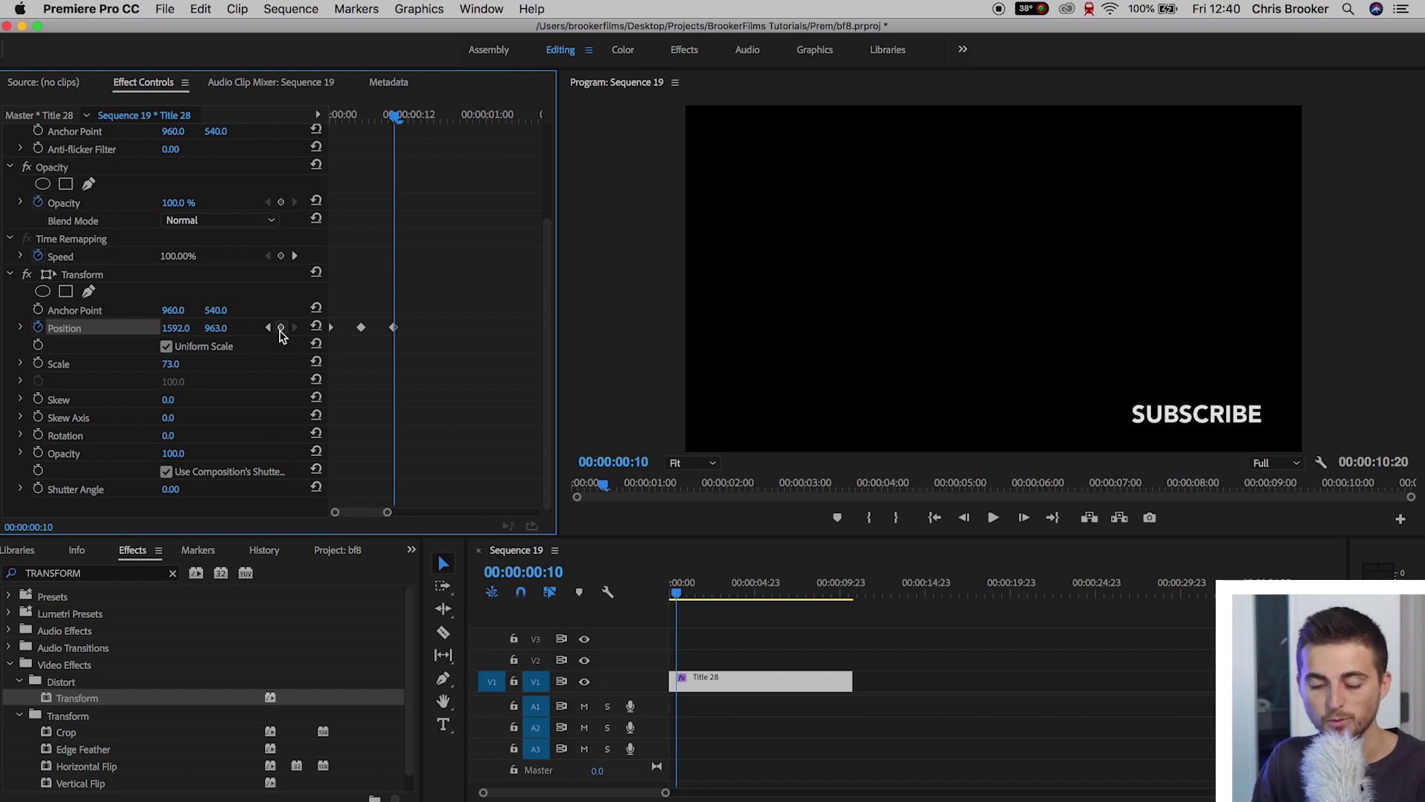
pyautogui.press('Left')
pyautogui.press('Left')
pyautogui.press('Left')
pyautogui.press('Left')
pyautogui.press('Left')
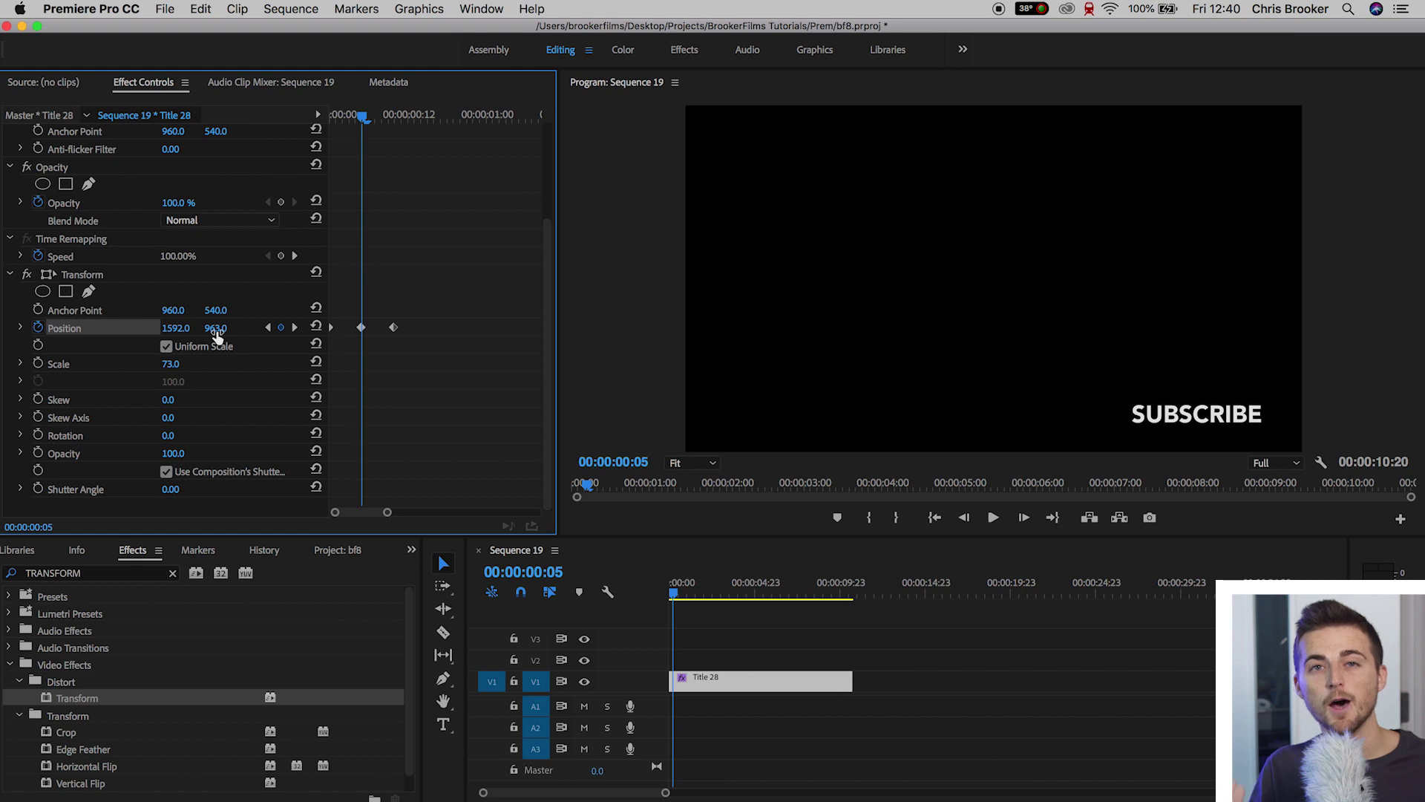
pyautogui.moveTo(215, 328); pyautogui.dragTo(181, 327)
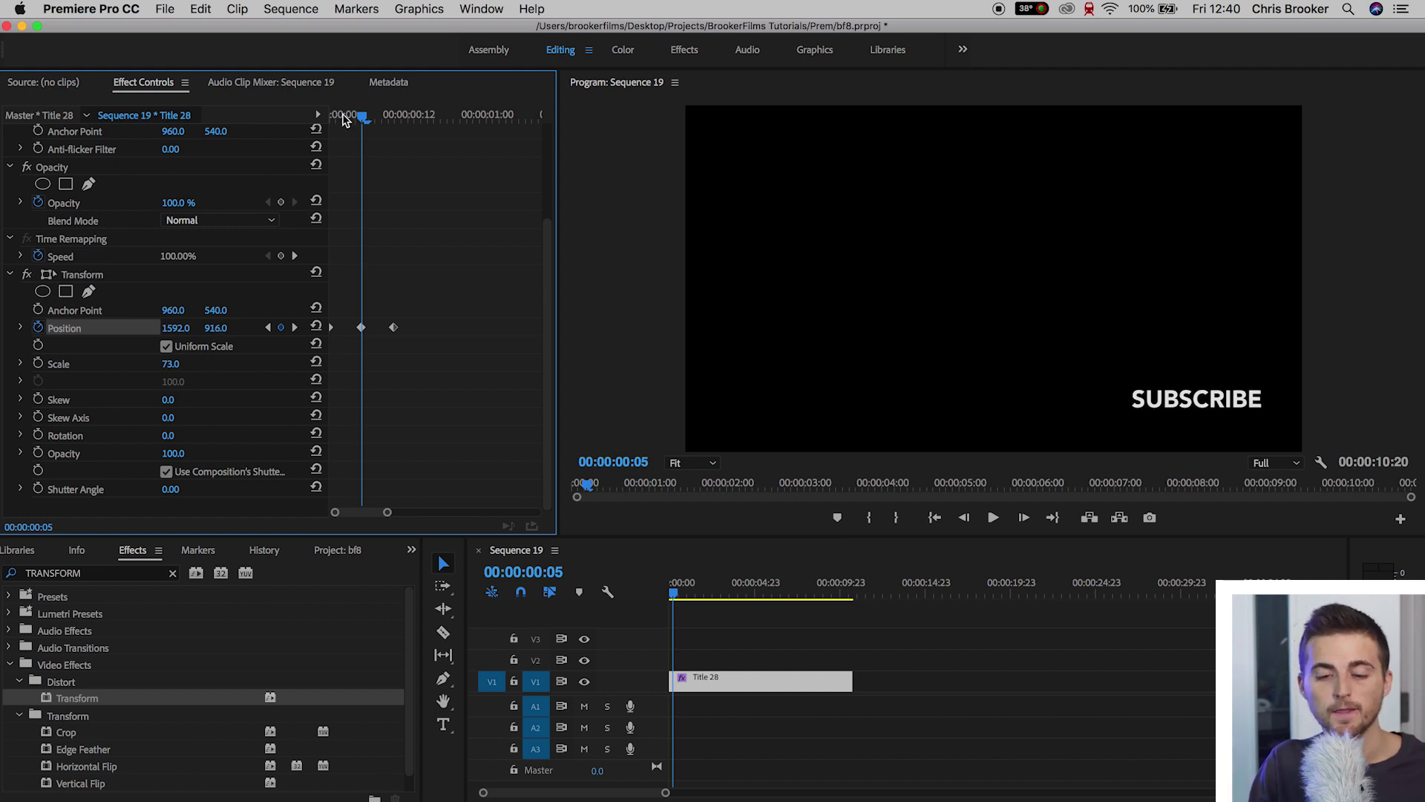
pyautogui.moveTo(360, 115); pyautogui.dragTo(278, 130)
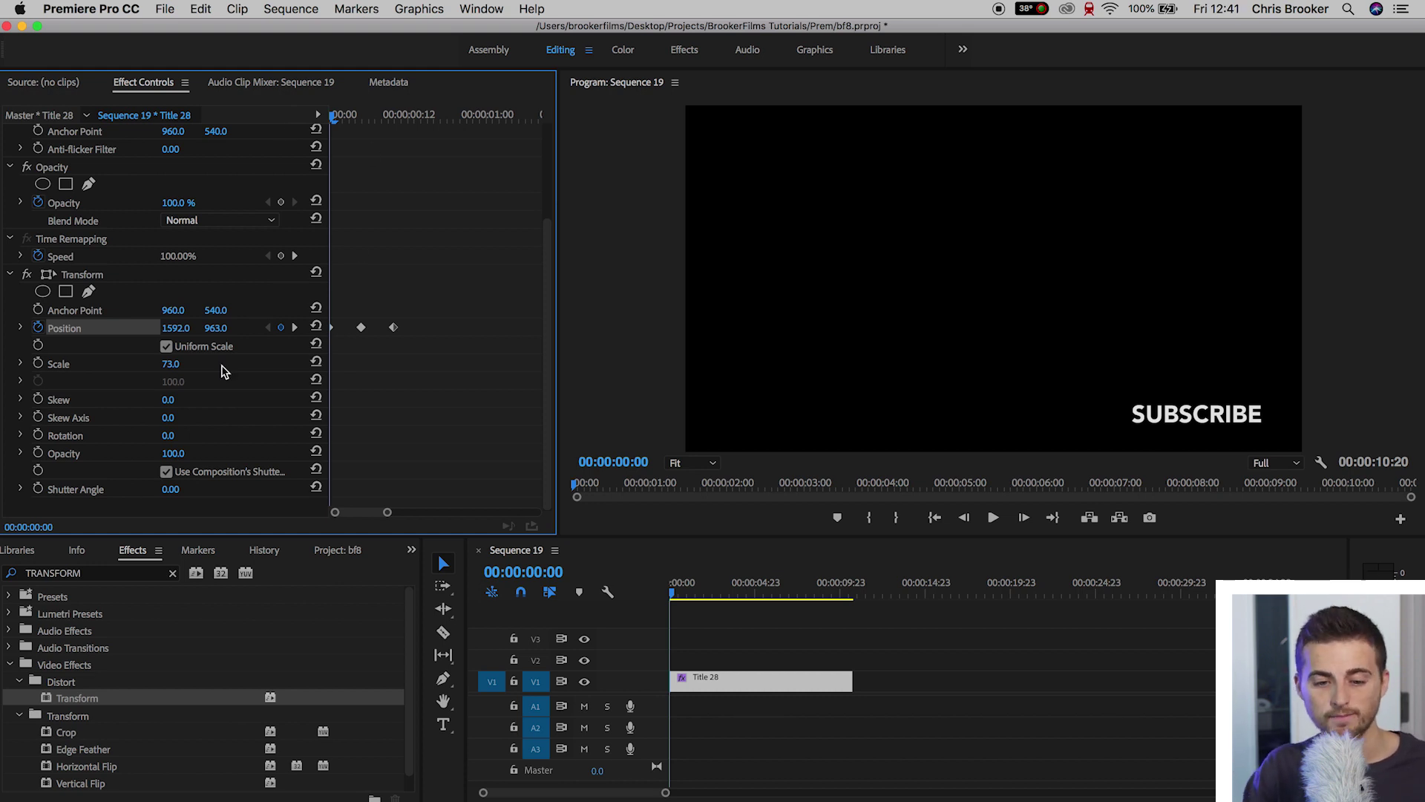
pyautogui.moveTo(219, 328); pyautogui.dragTo(329, 327)
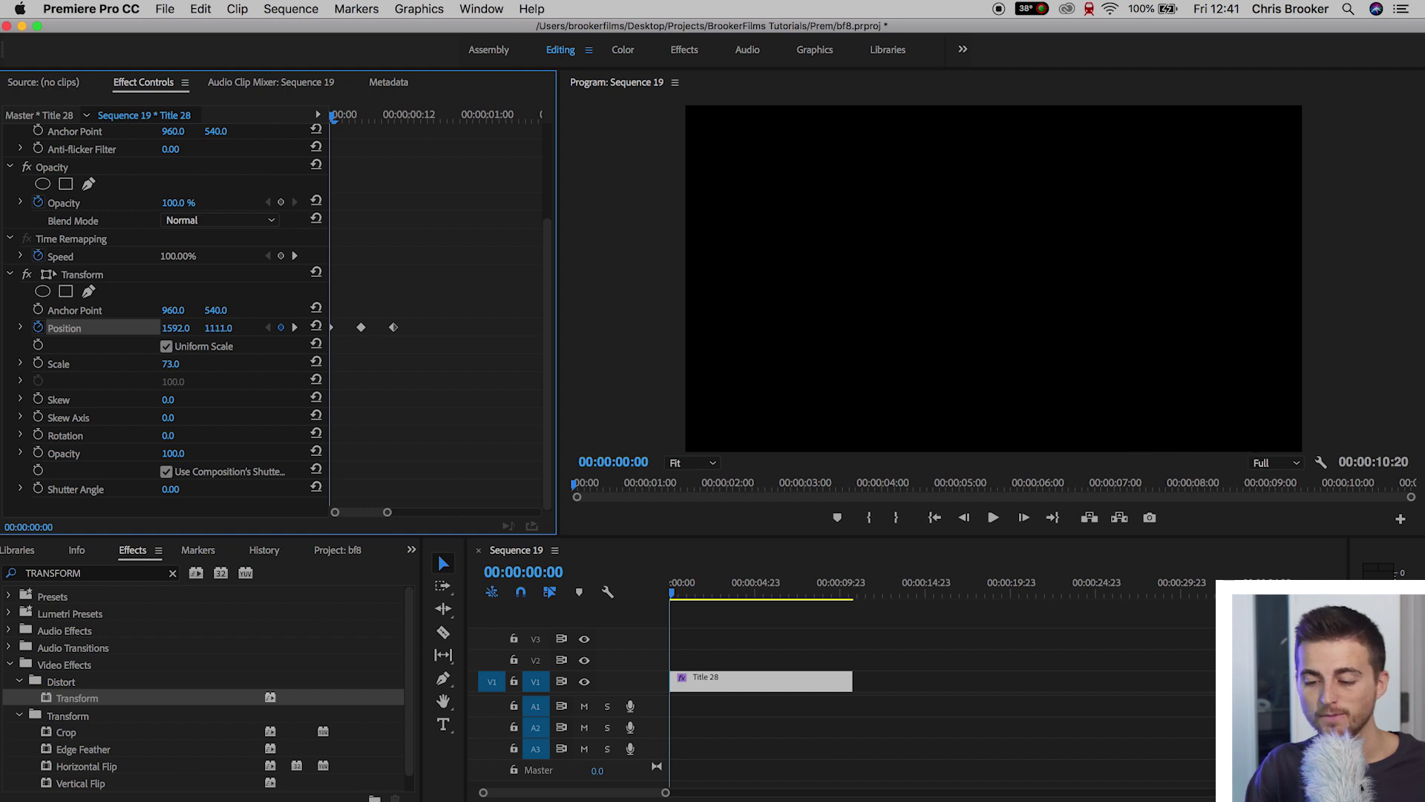
# Play the rise, then give Transform its own 360° shutter angle instead of the composition's.
pyautogui.press('space')
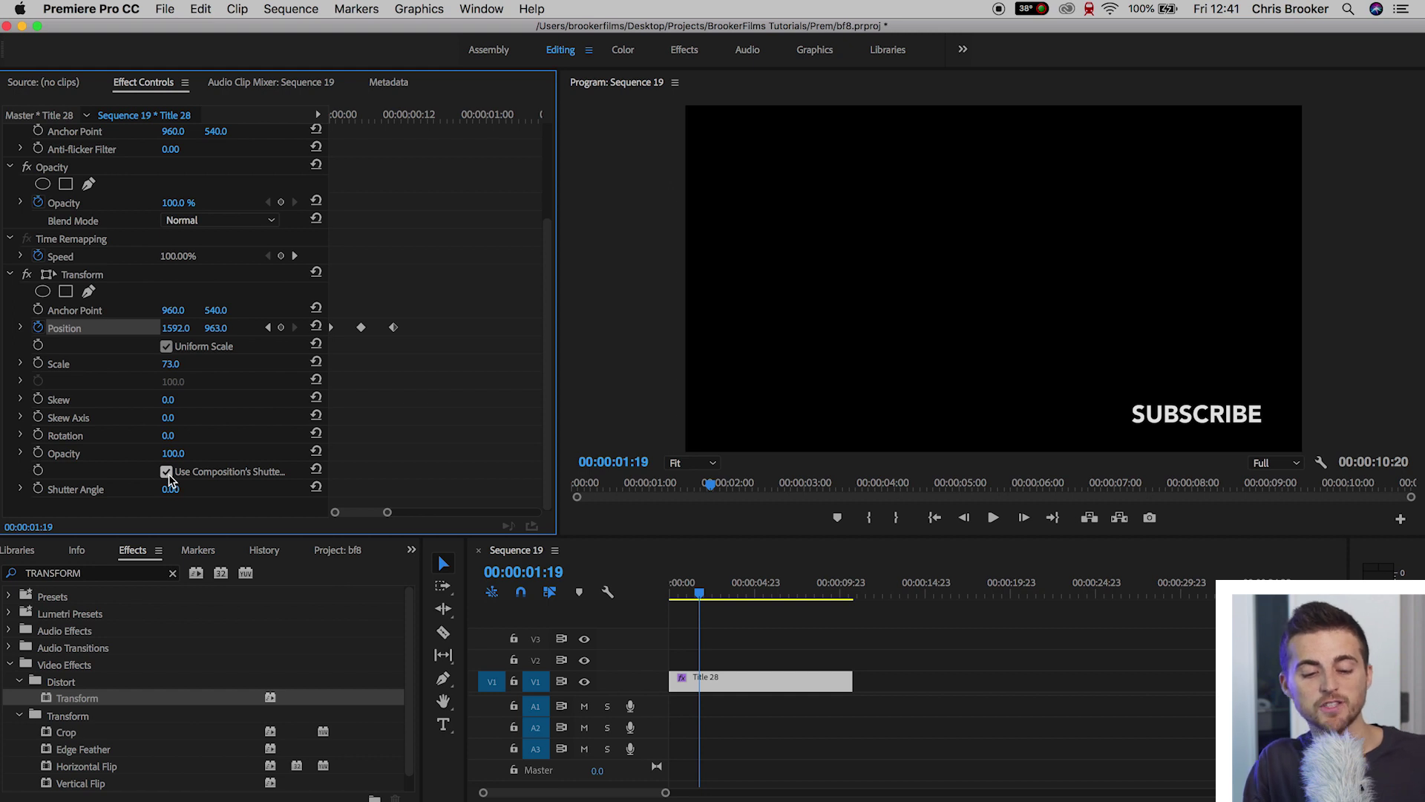
pyautogui.click(166, 472)
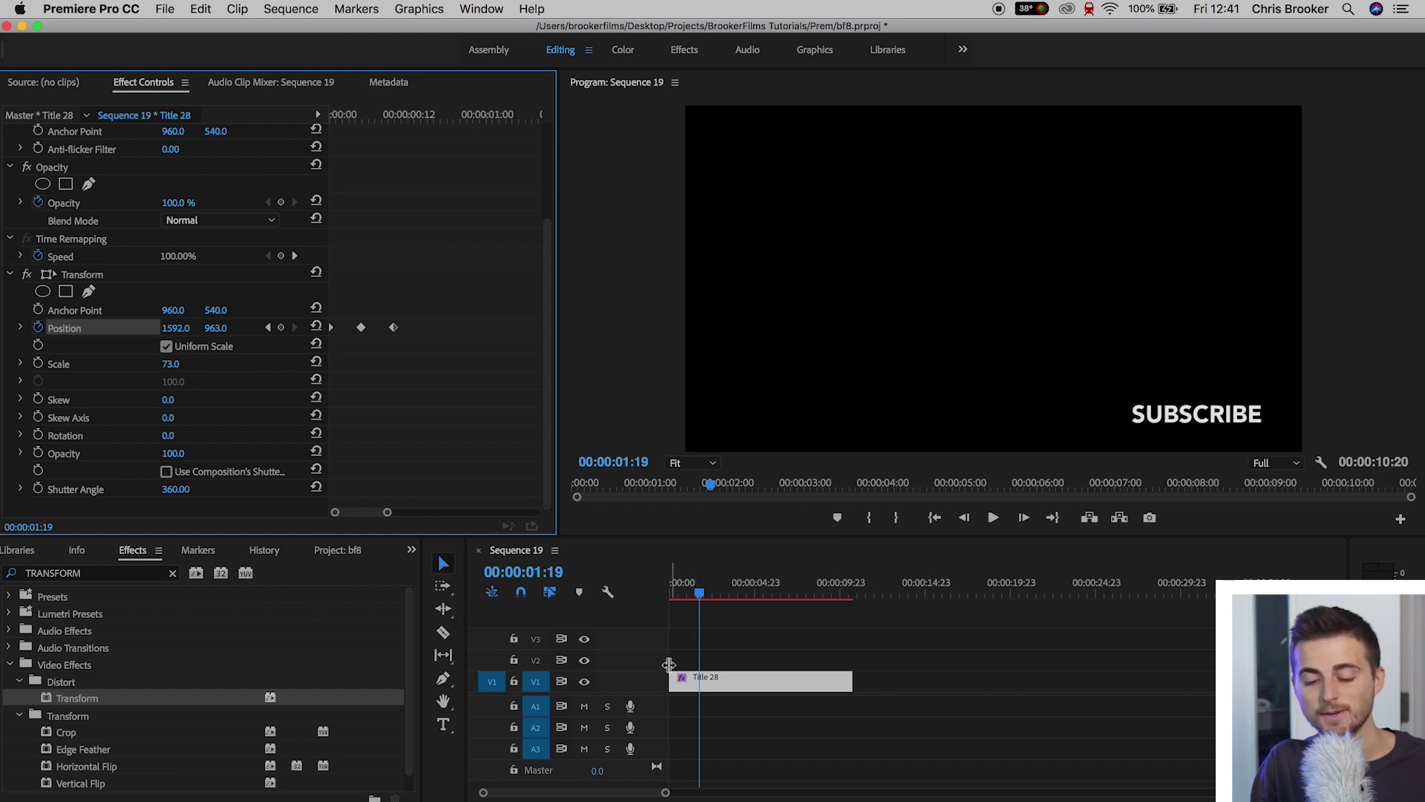
pyautogui.click(589, 615)
pyautogui.press('Home')
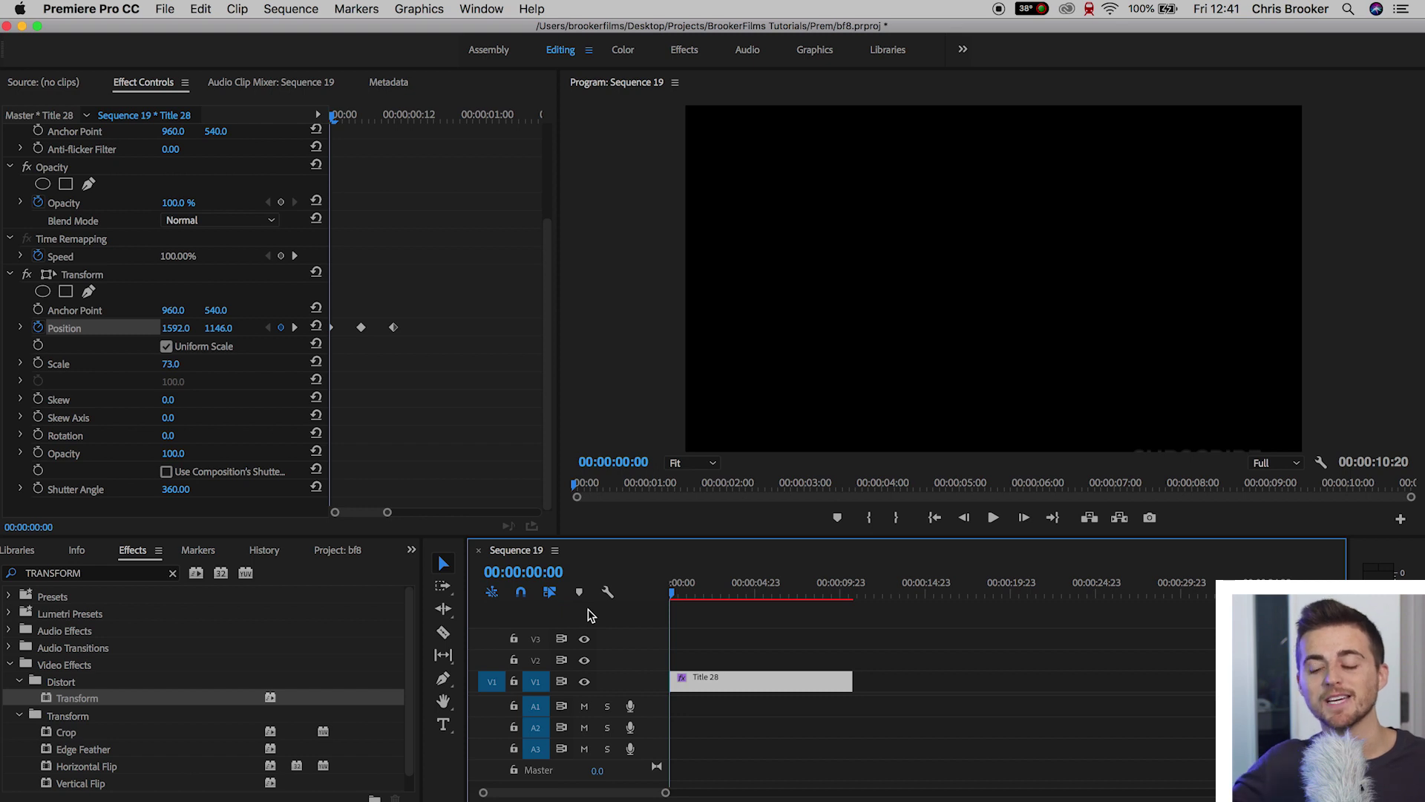
# Magnify the program view to 200% on the SUBSCRIBE title and play the animation.
pyautogui.press('space')
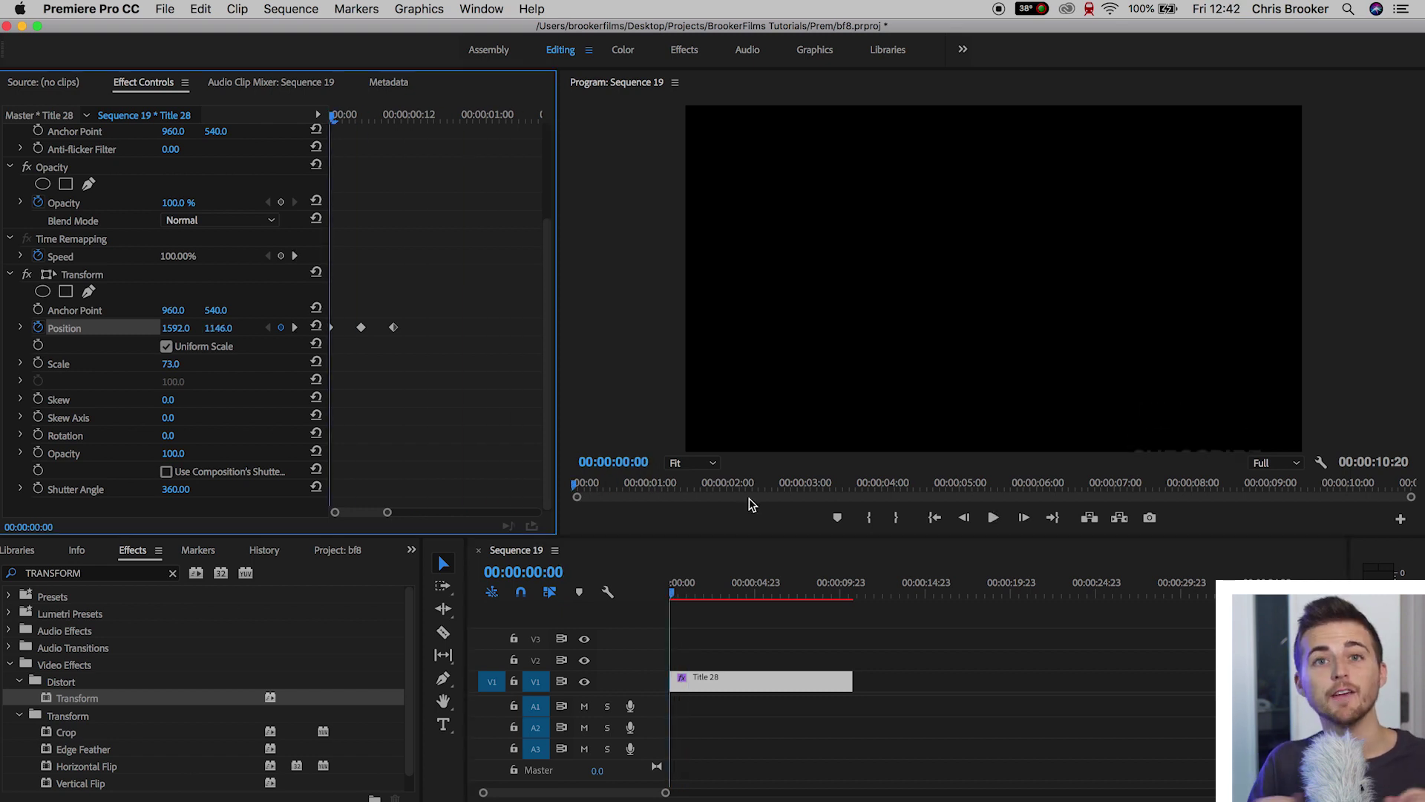
pyautogui.click(694, 463)
pyautogui.click(694, 600)
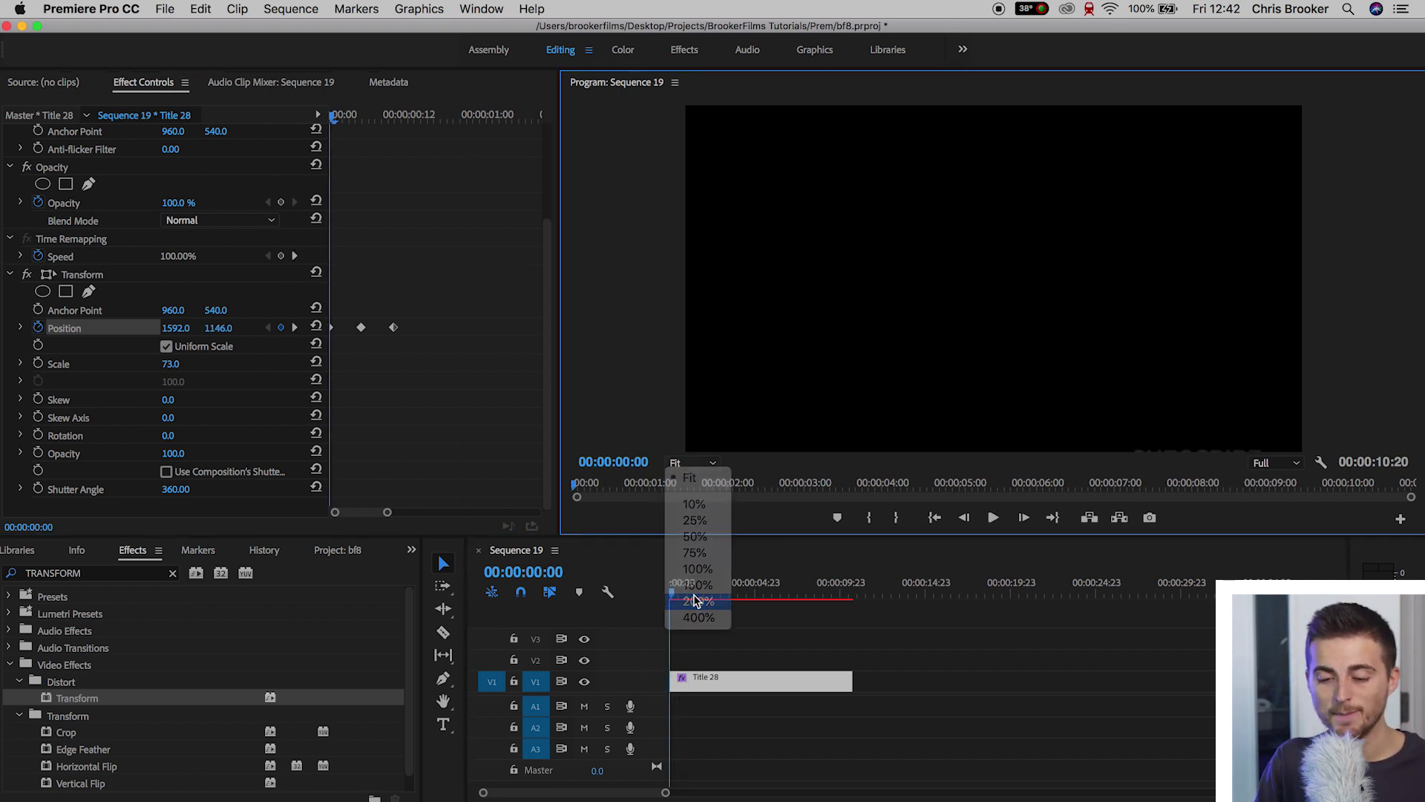
pyautogui.moveTo(1110, 447); pyautogui.dragTo(1393, 449)
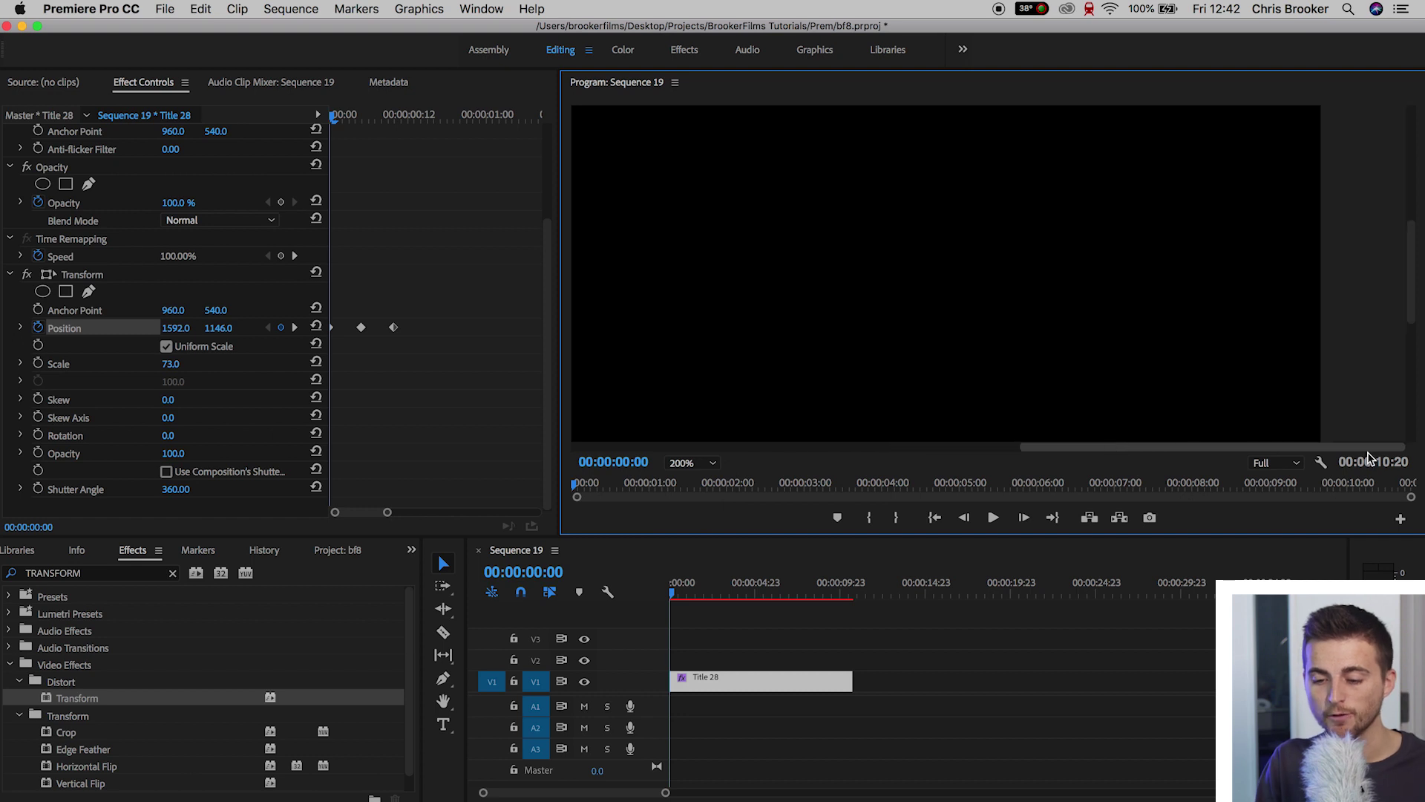
pyautogui.click(1414, 340)
pyautogui.click(1415, 340)
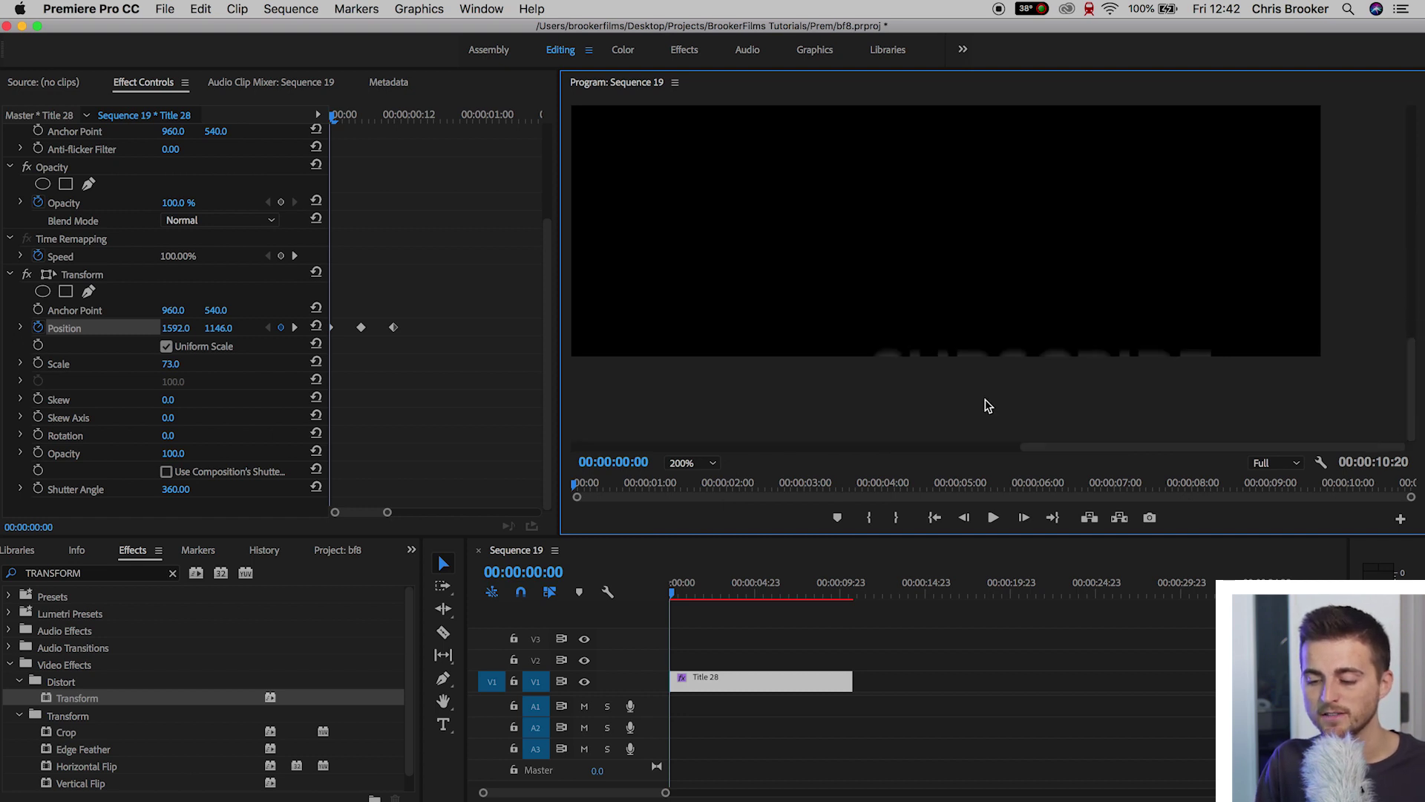
pyautogui.press('space')
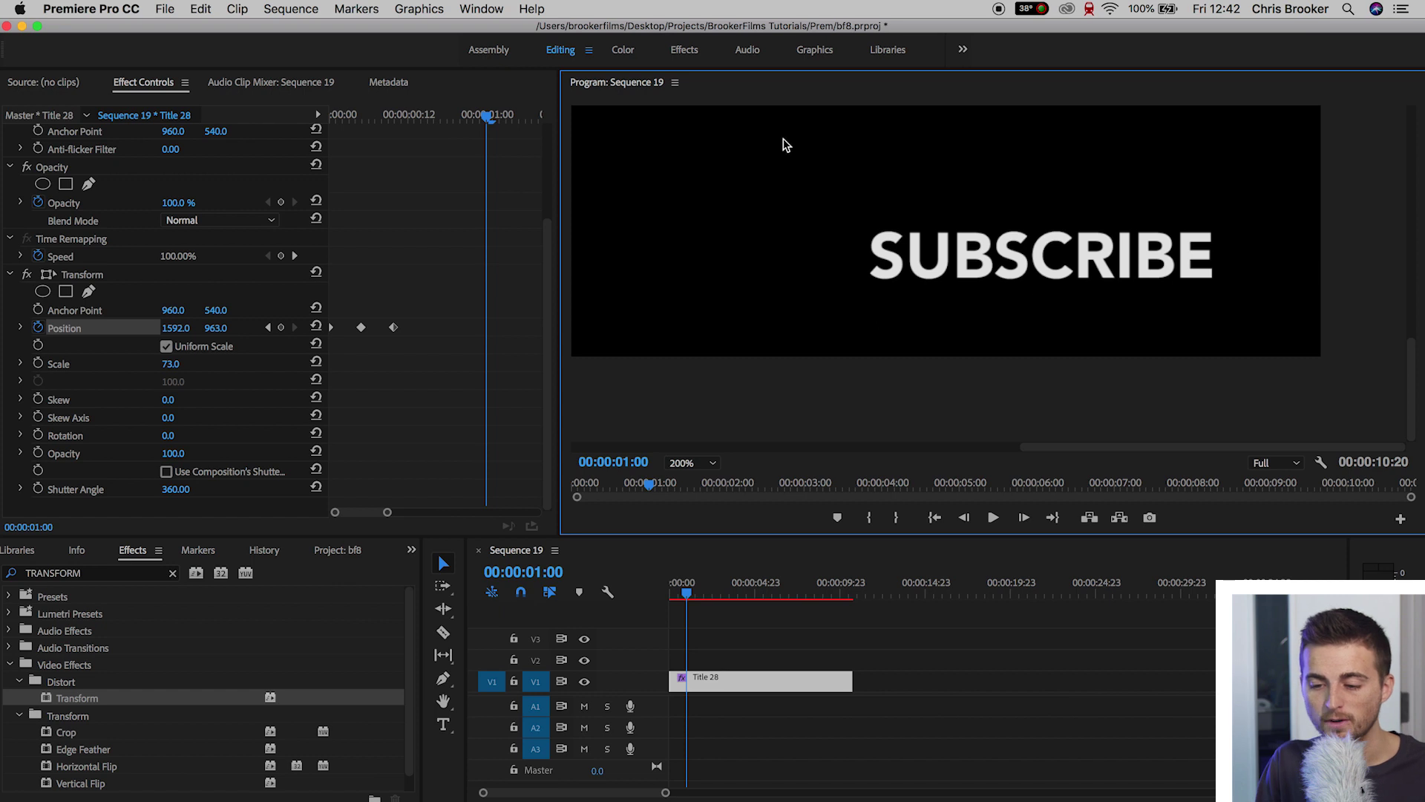
# Compare the motion blur by toggling Use Composition's Shutter Angle, keeping the custom angle.
pyautogui.moveTo(393, 113)
pyautogui.mouseDown()
pyautogui.moveTo(345, 113)
pyautogui.moveTo(428, 113)
pyautogui.moveTo(338, 113)
pyautogui.moveTo(420, 117)
pyautogui.mouseUp()
pyautogui.click(166, 472)
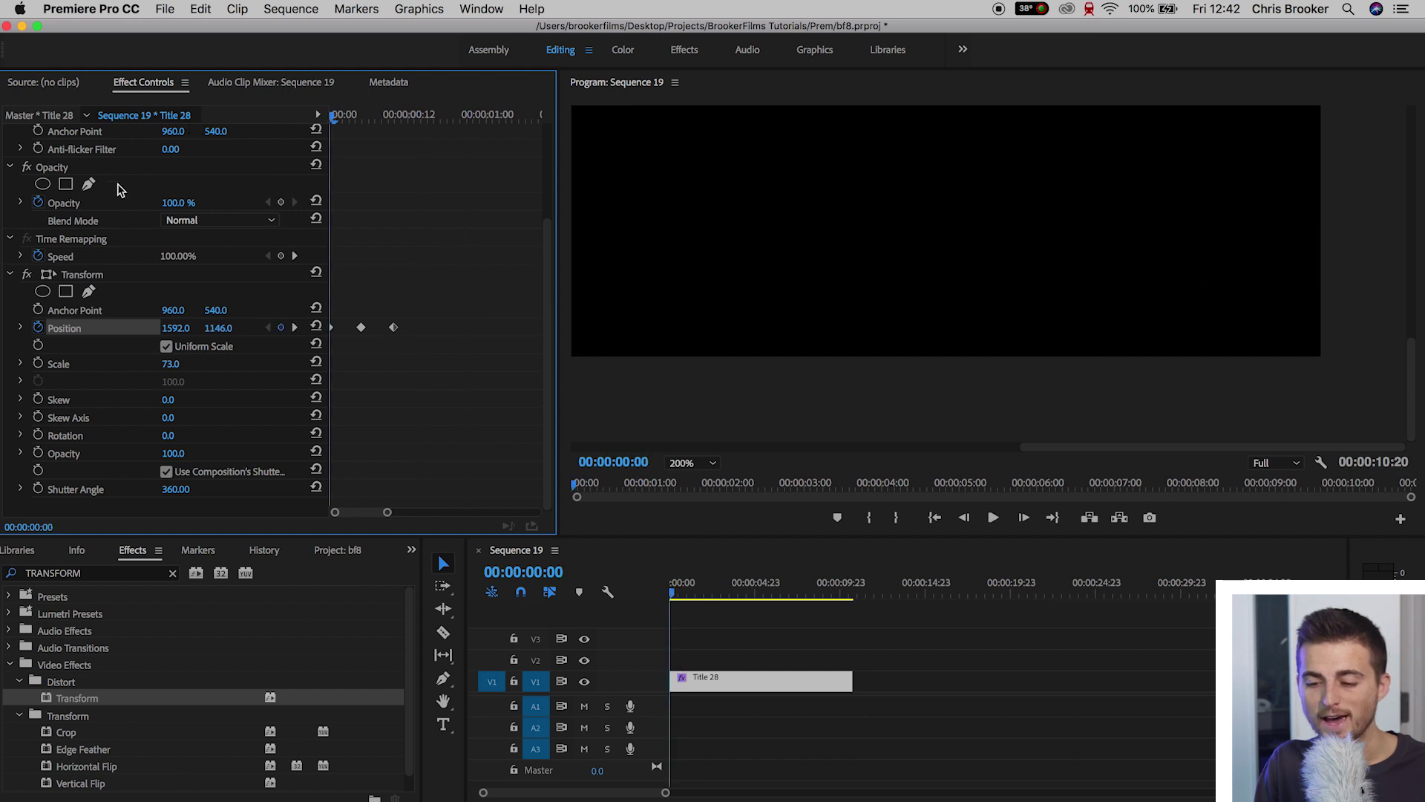
pyautogui.click(166, 471)
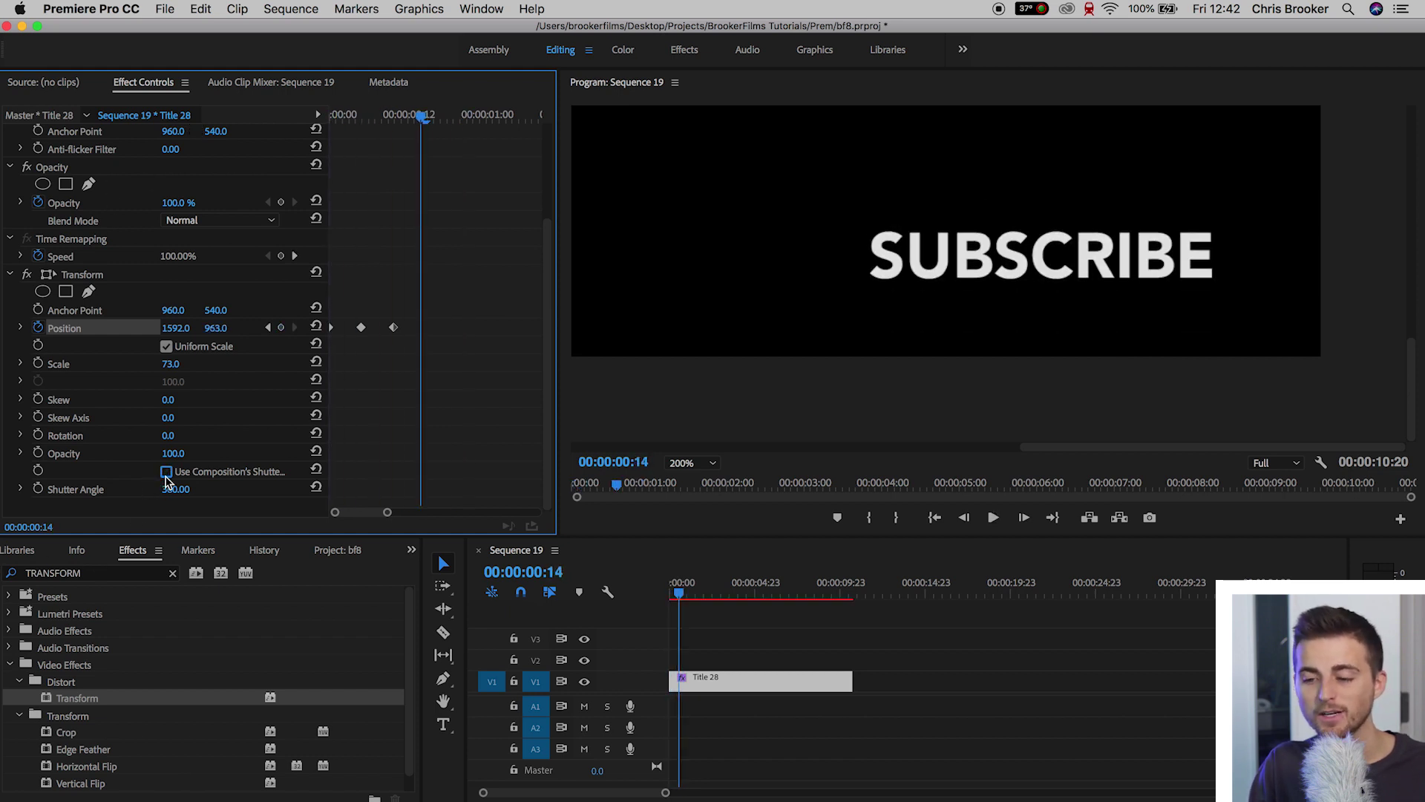
pyautogui.moveTo(394, 119); pyautogui.dragTo(165, 149)
pyautogui.press('space')
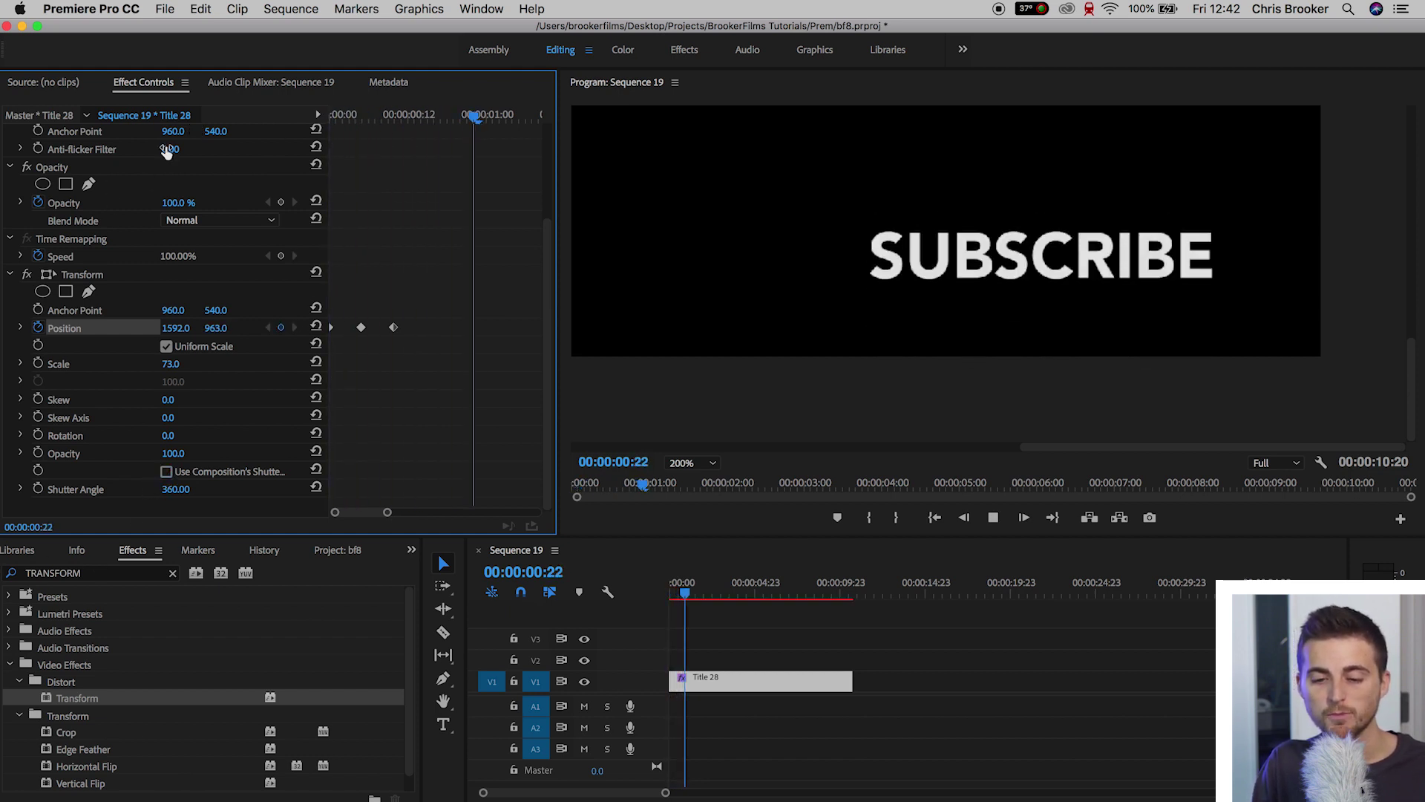
pyautogui.press('space')
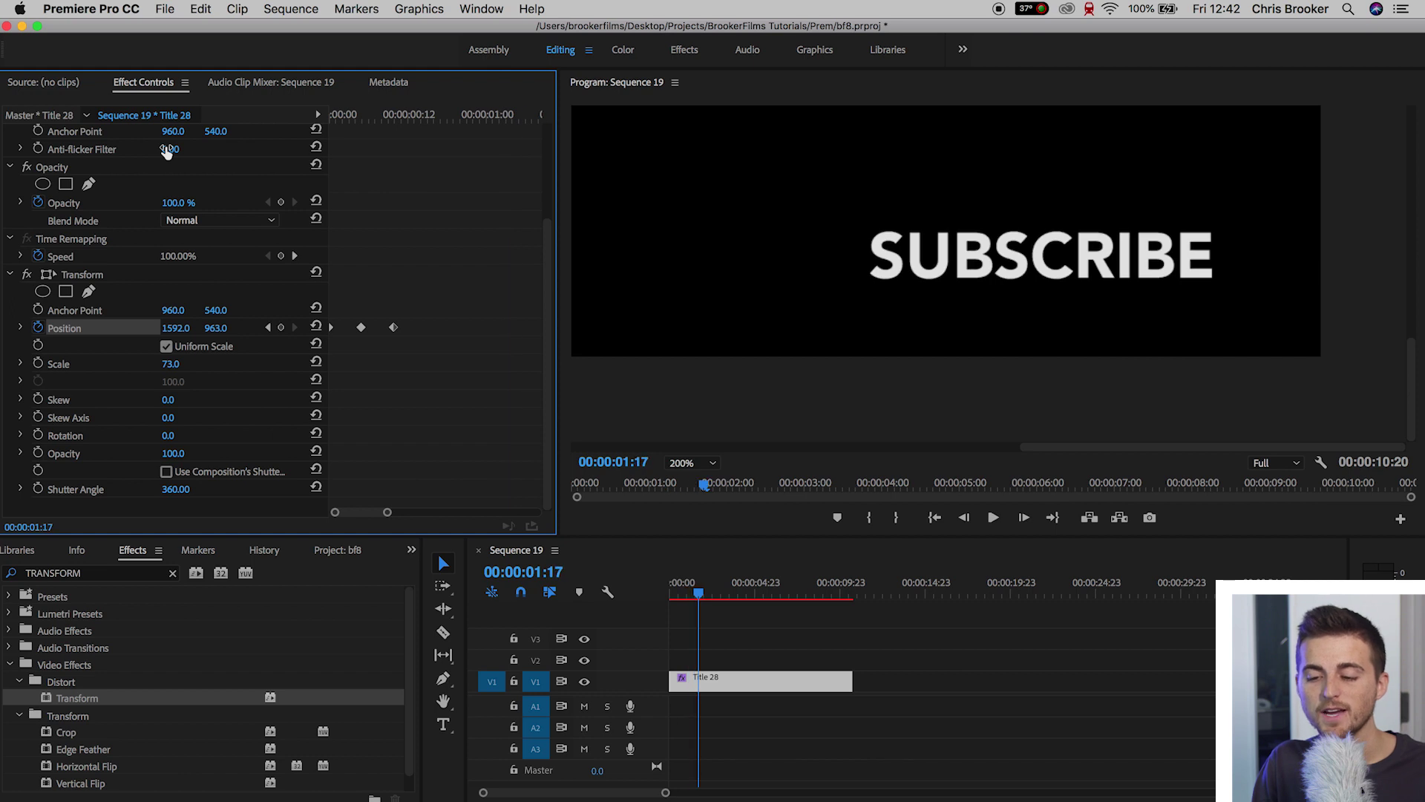
pyautogui.click(690, 462)
# Add Position keyframes at 00:00:05:14 (1592, 963) and 00:00:05:19 (1592, 1059) so the title drops.
pyautogui.click(677, 475)
pyautogui.click(589, 594)
pyautogui.press('space')
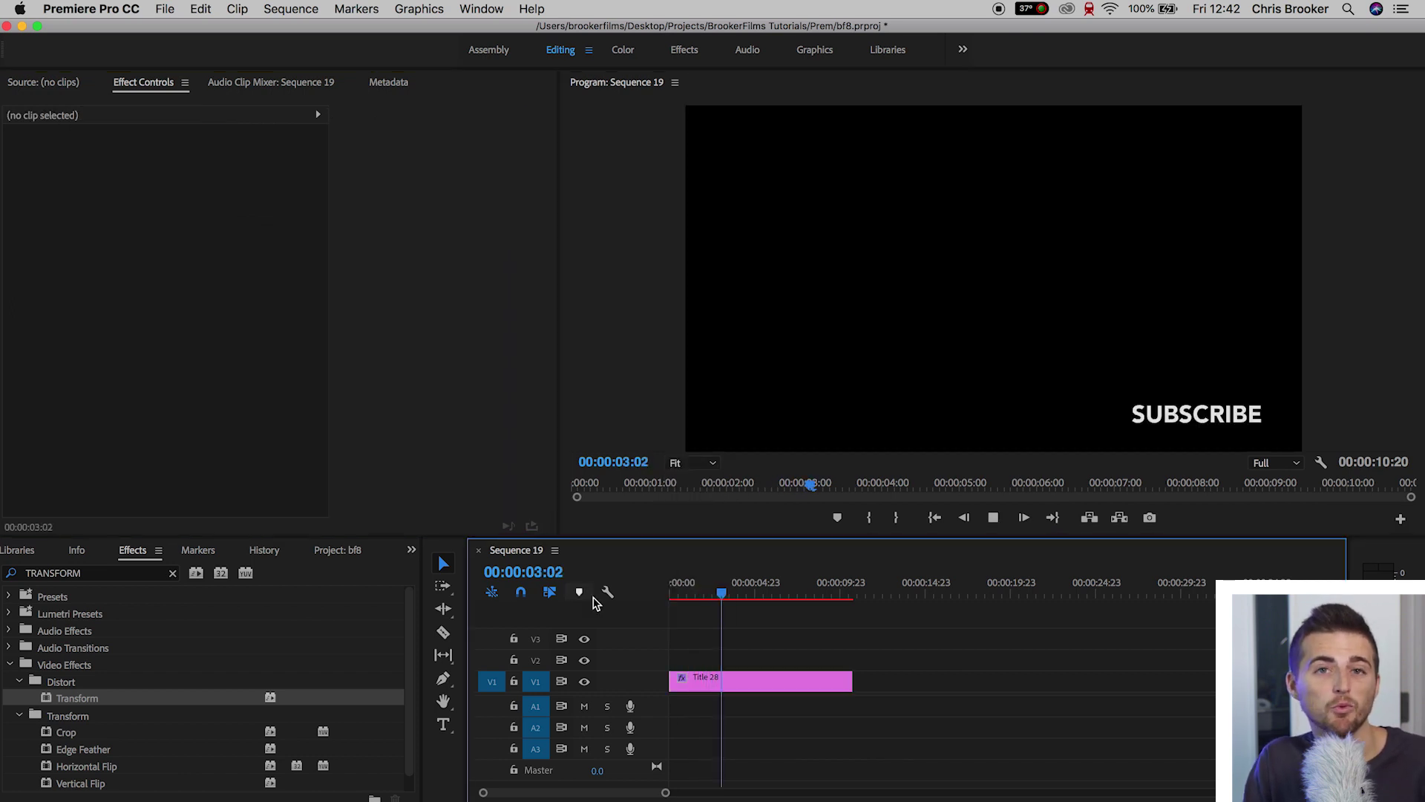
pyautogui.click(802, 691)
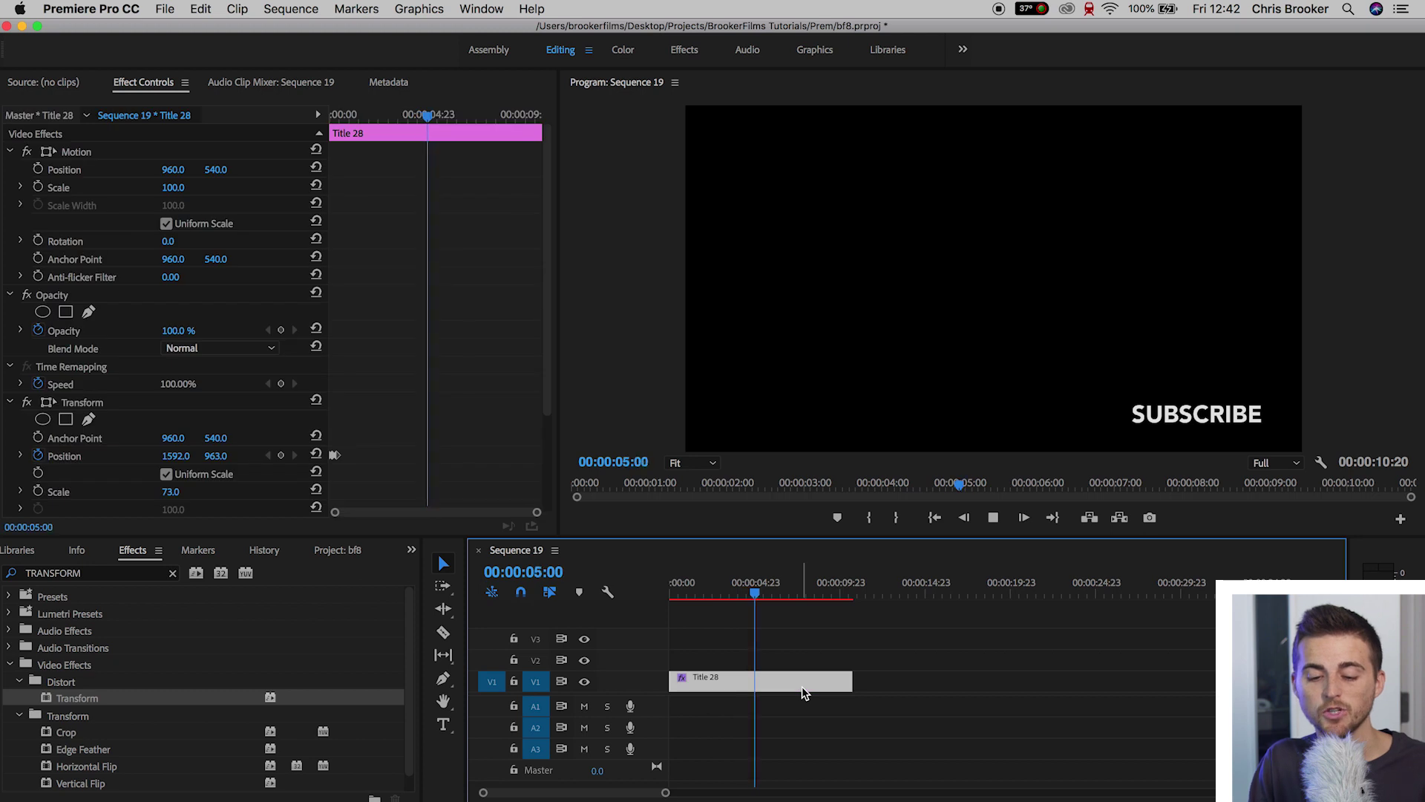
pyautogui.press('space')
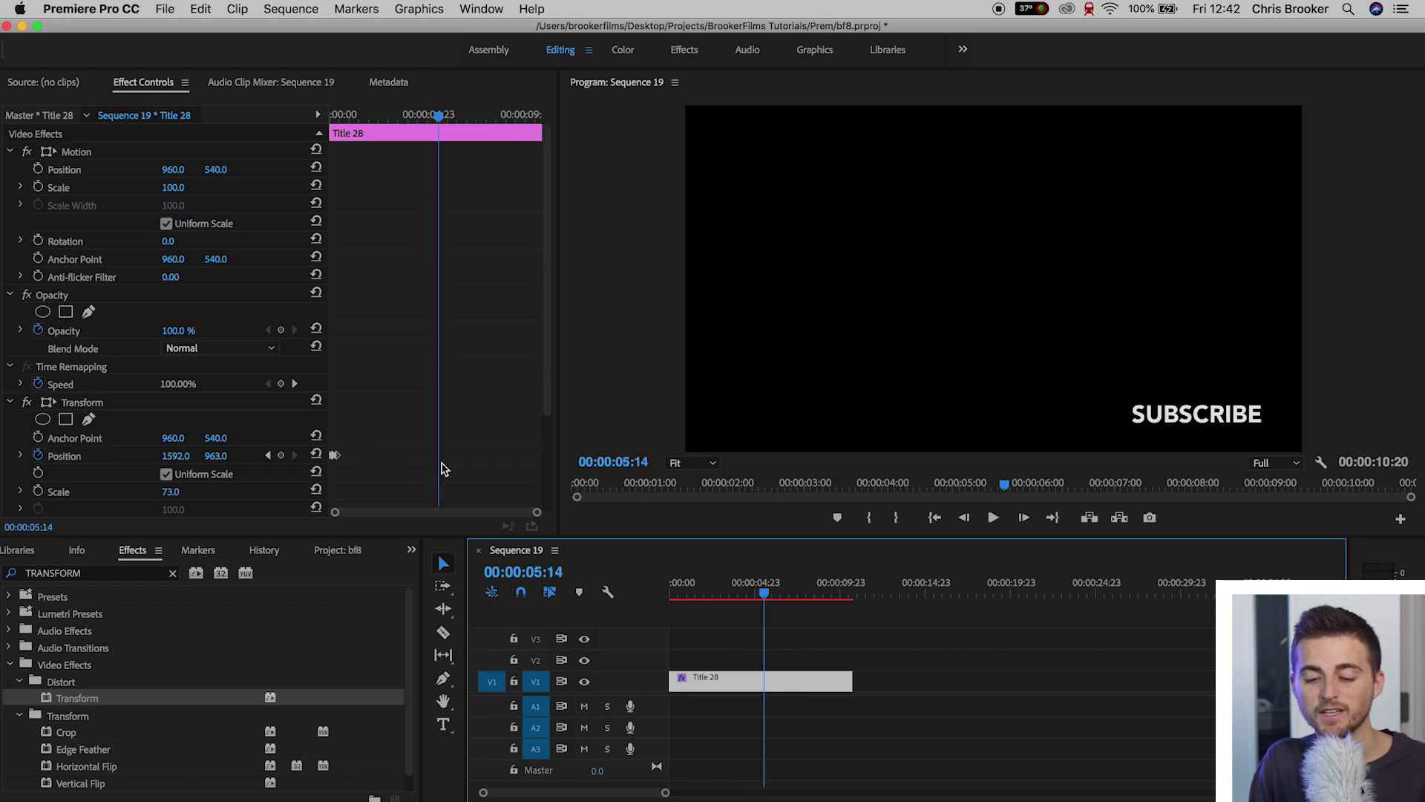
pyautogui.click(281, 455)
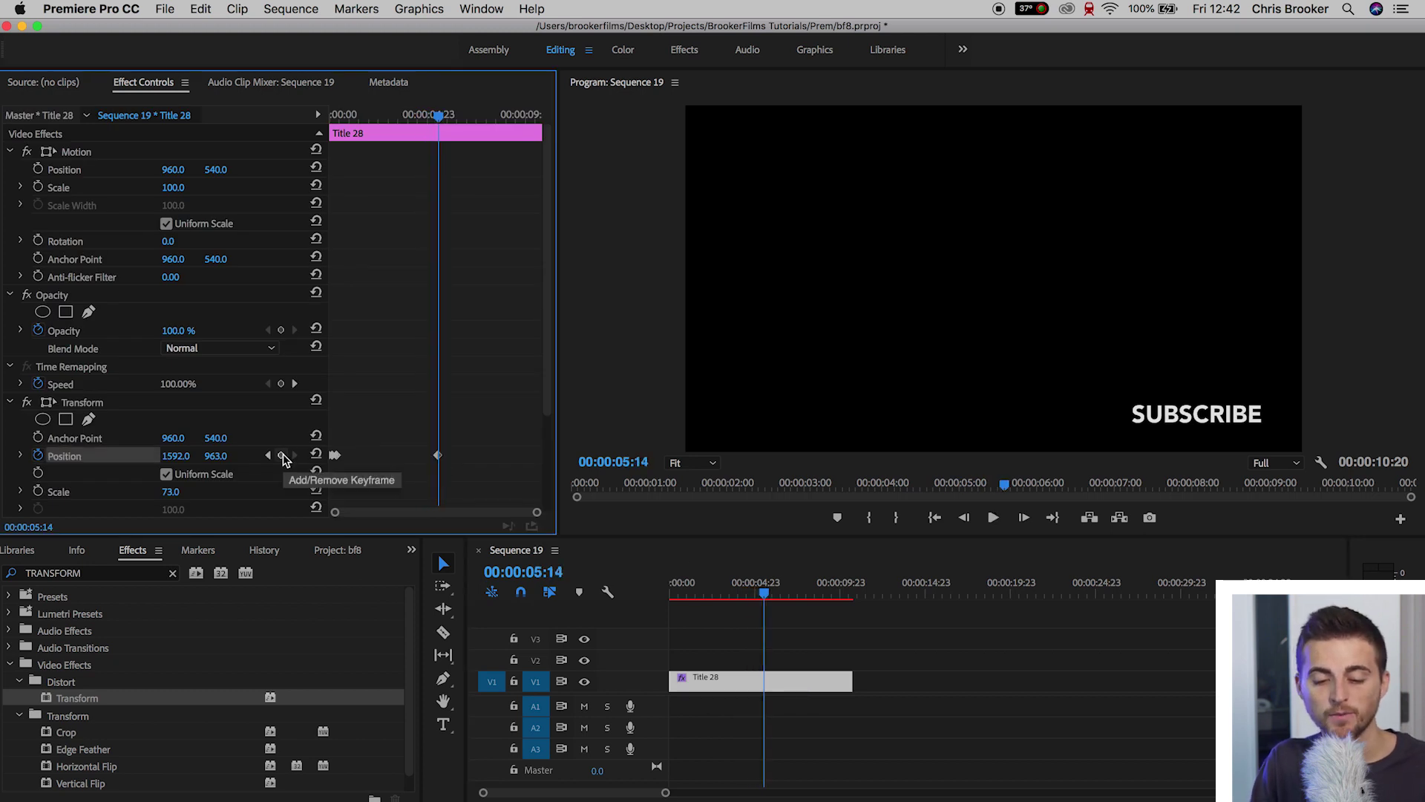
pyautogui.press('Right')
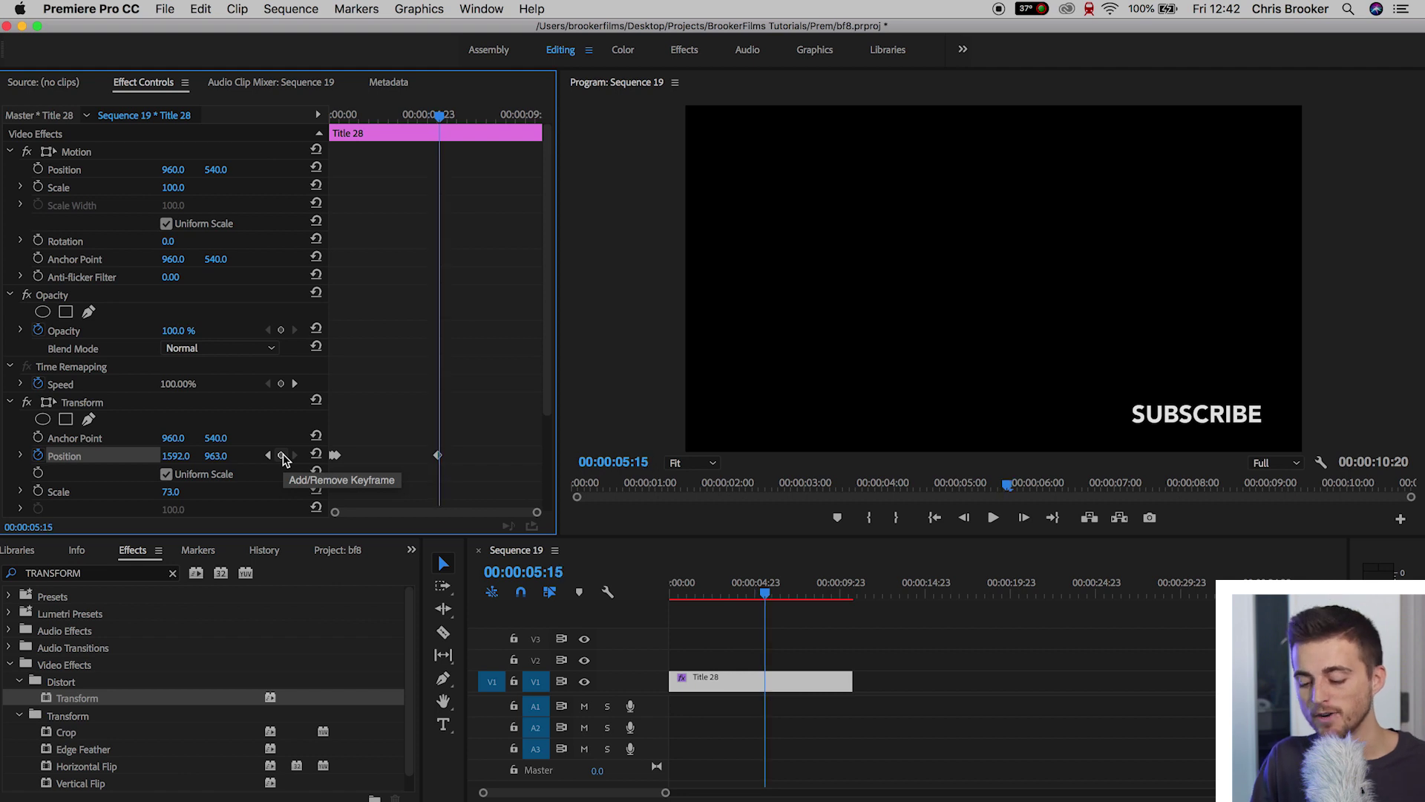
pyautogui.press('Right')
pyautogui.press('Right')
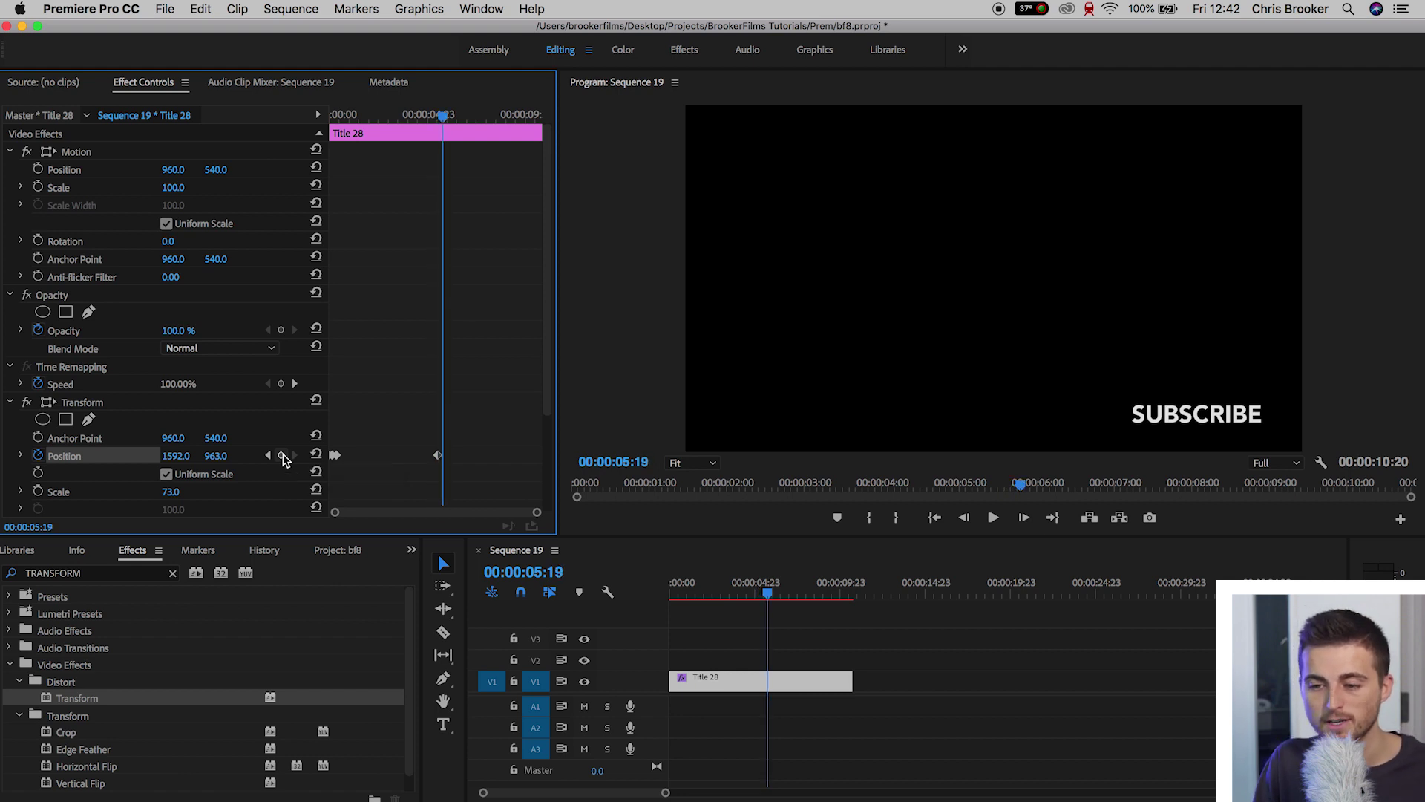
pyautogui.moveTo(215, 456); pyautogui.dragTo(259, 456)
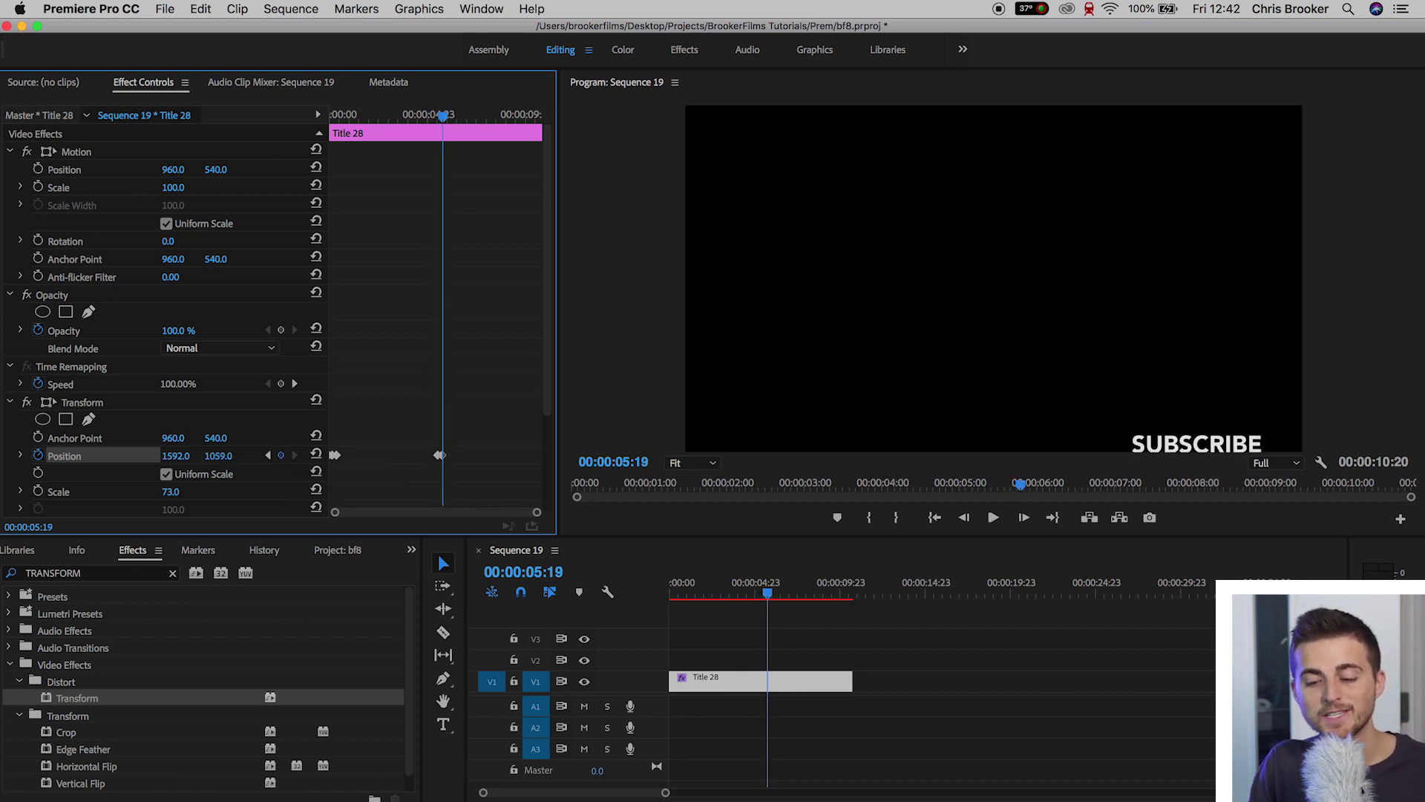
pyautogui.press('Home')
pyautogui.click(726, 271)
# Maximize the program monitor frame to fill the whole window.
pyautogui.click(479, 7)
pyautogui.click(513, 98)
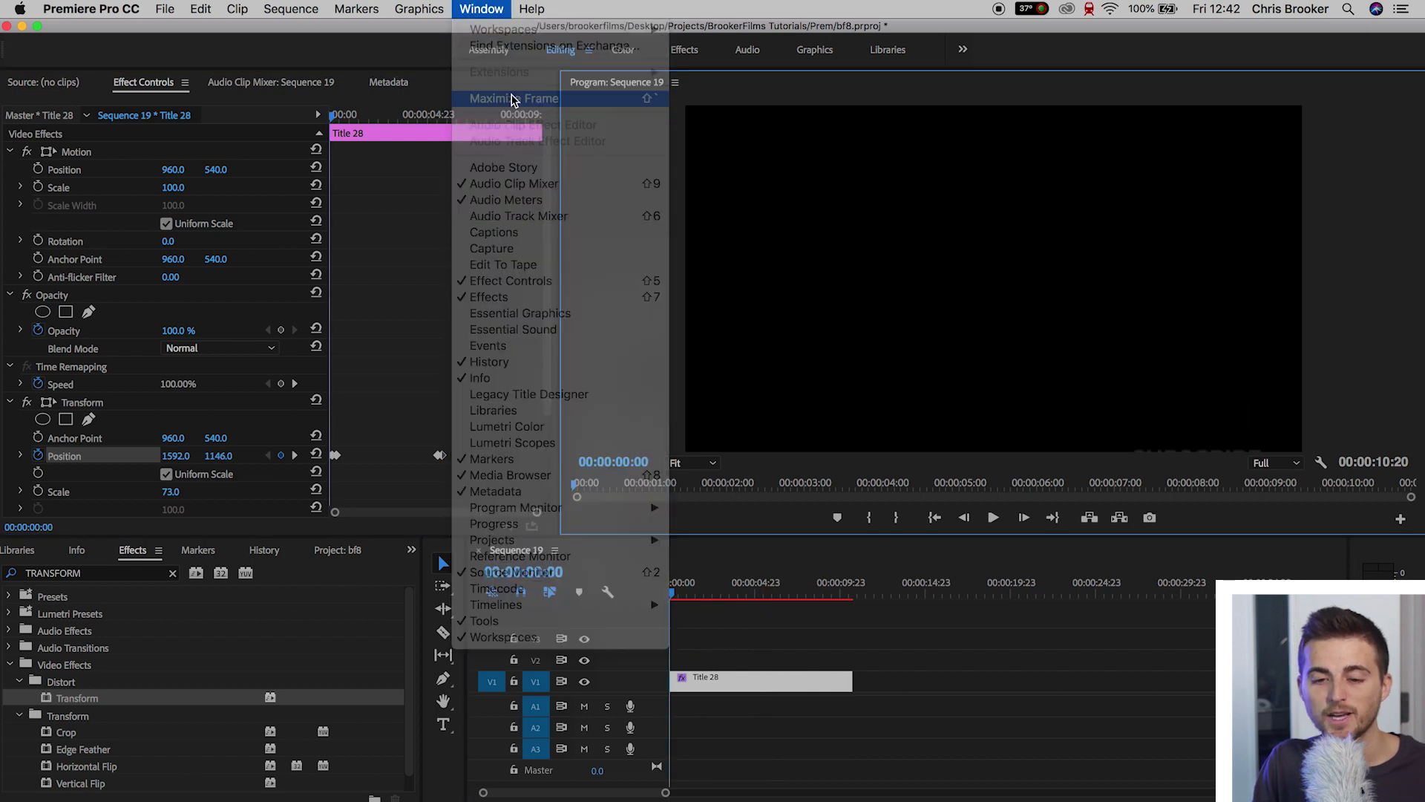